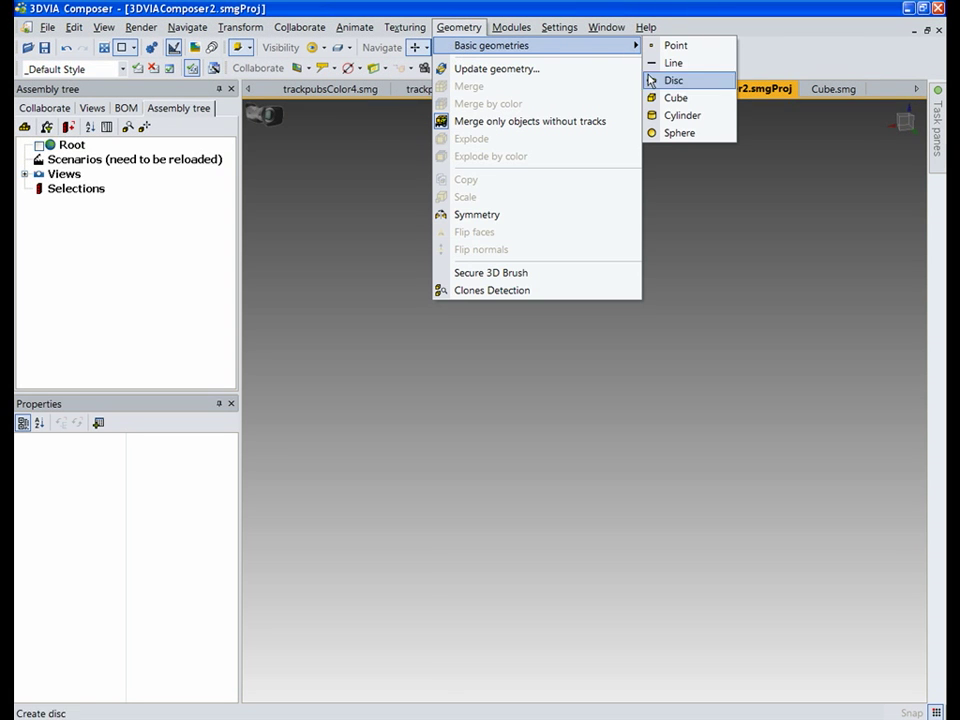
# Step: Place a cube primitive (Primitive 7) and unsubscribe it from the default style
pyautogui.click(677, 101)
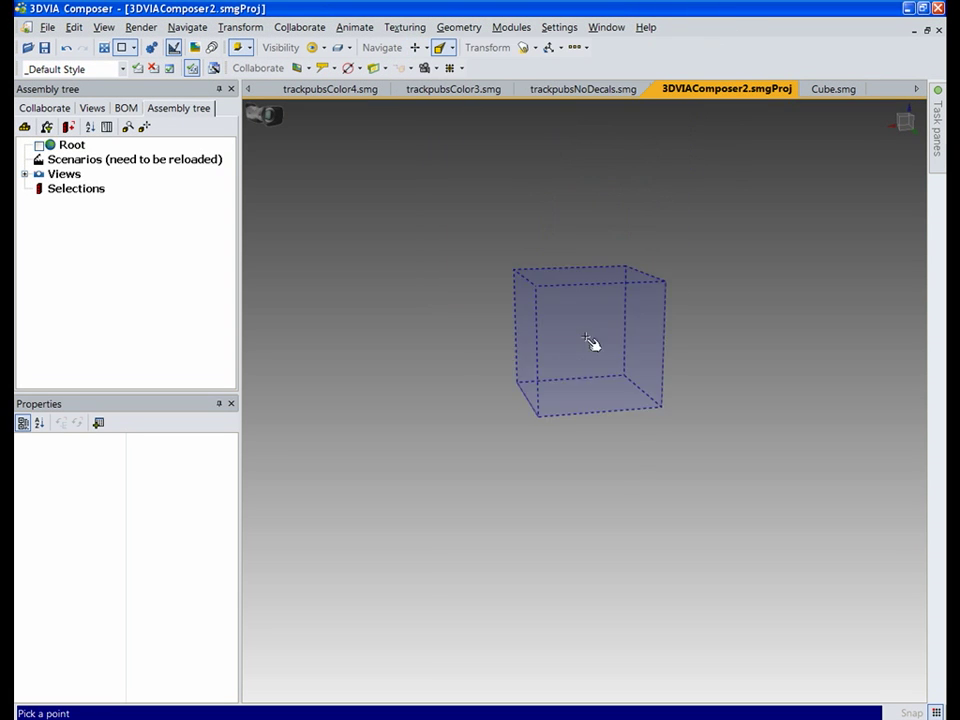
pyautogui.click(633, 491)
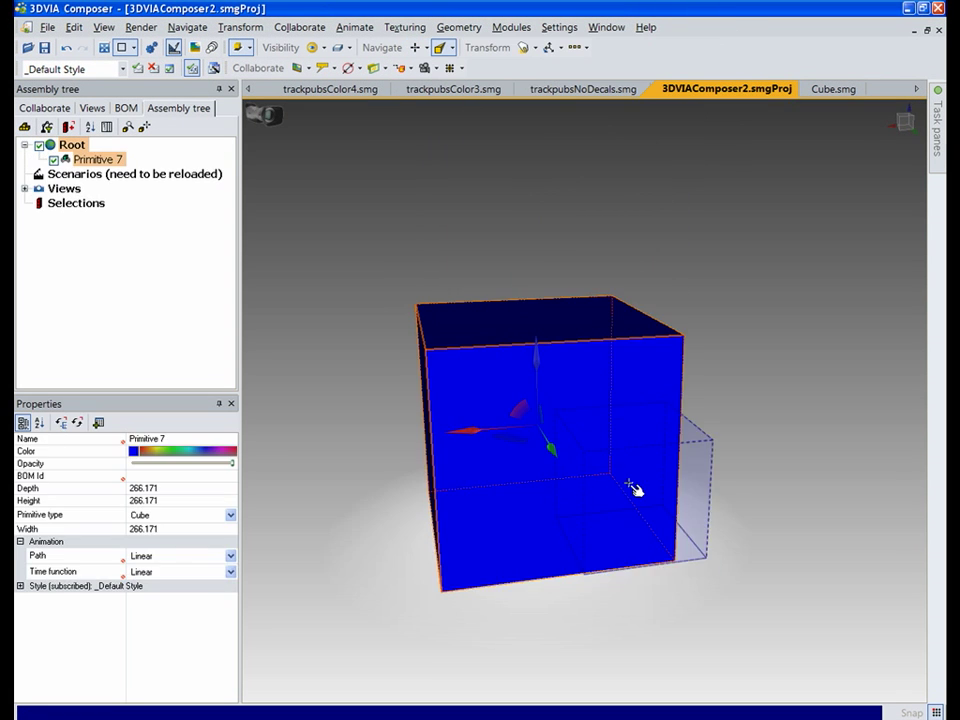
pyautogui.press('Escape')
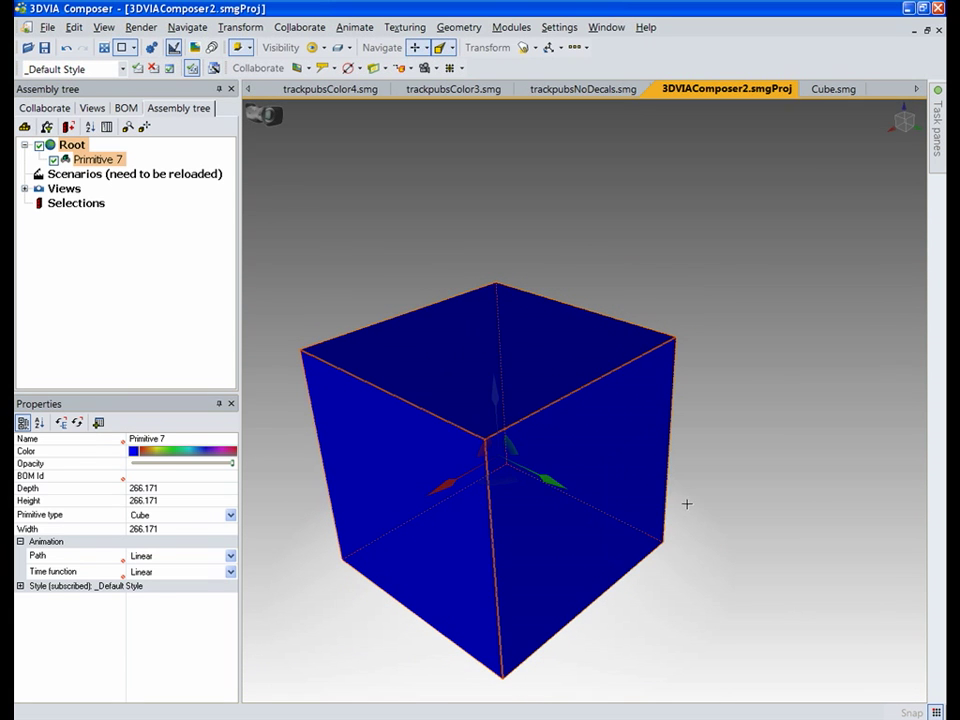
pyautogui.click(687, 563)
pyautogui.hotkey('ctrl', 'z')
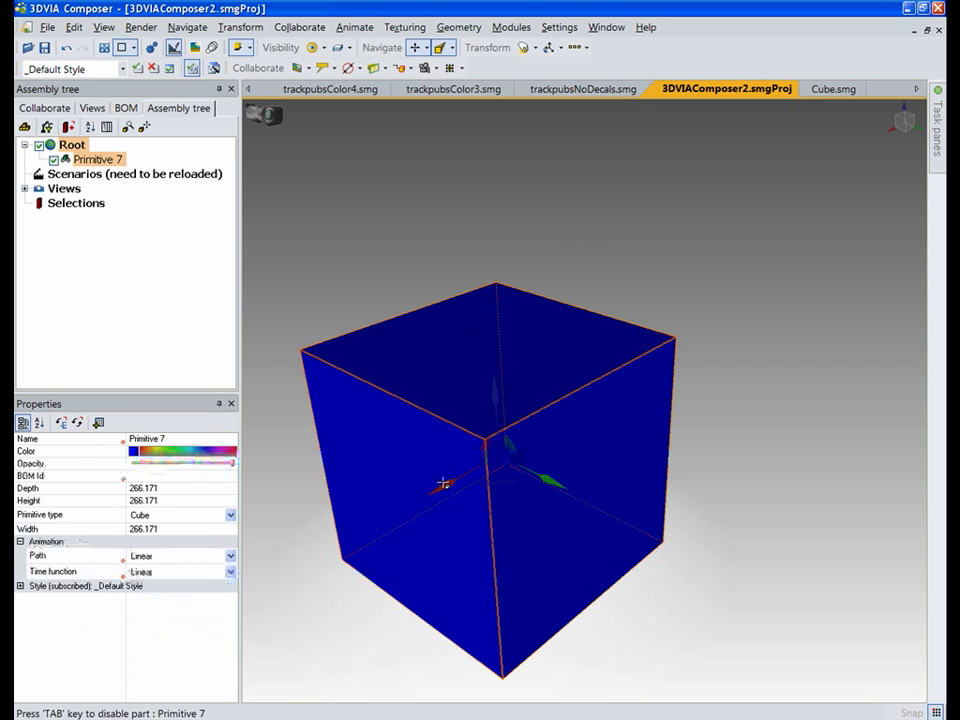
pyautogui.click(152, 68)
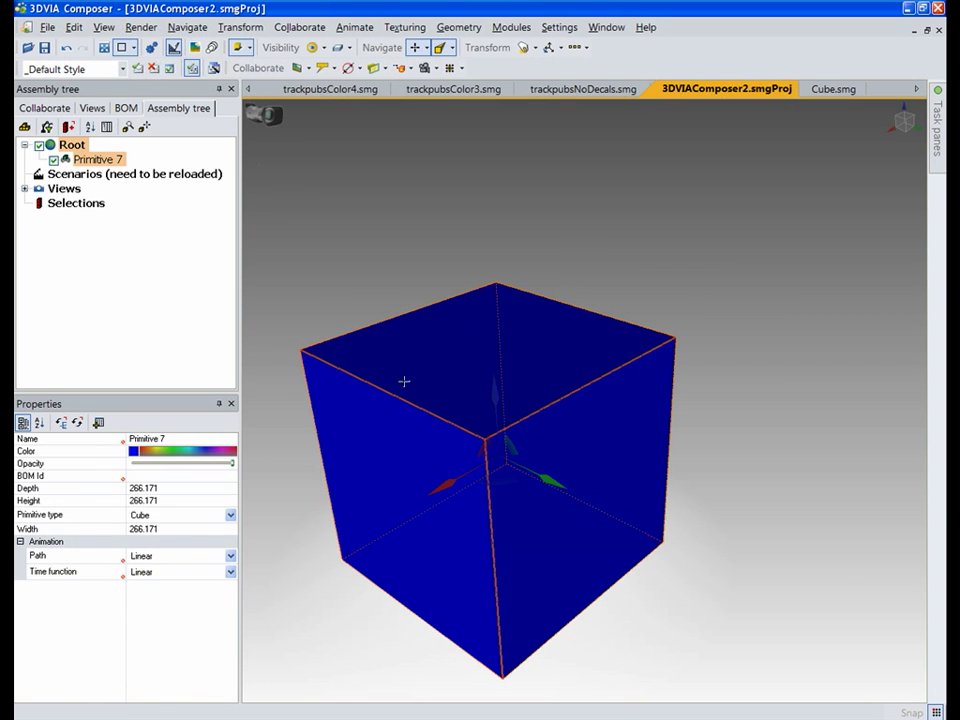
# Step: Duplicate Primitive 7 and move the copy up and right of the original
pyautogui.click(458, 27)
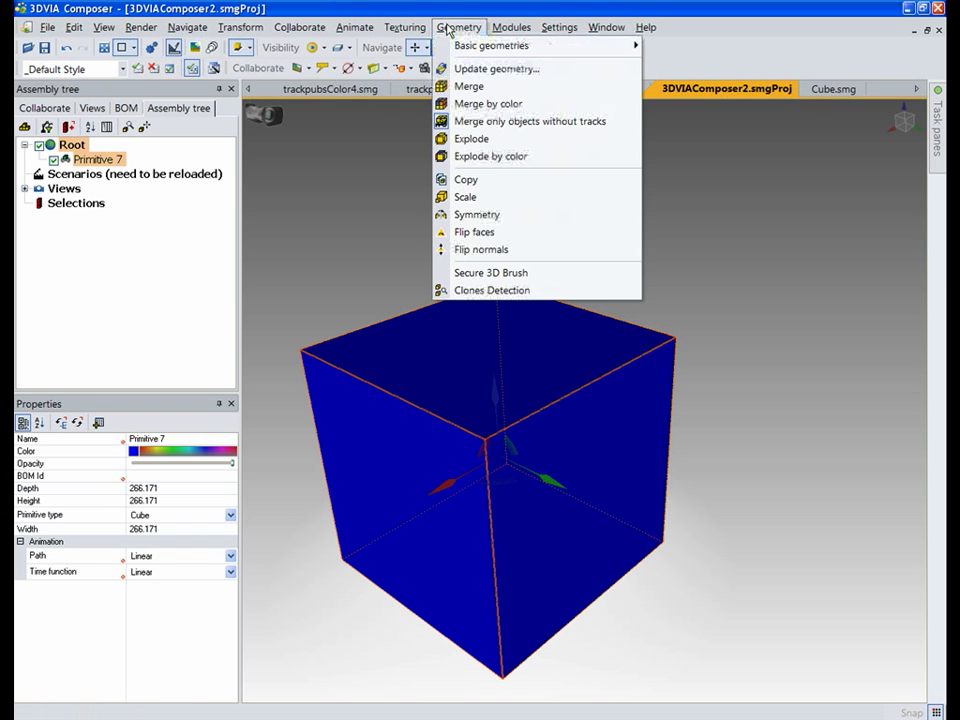
pyautogui.click(462, 179)
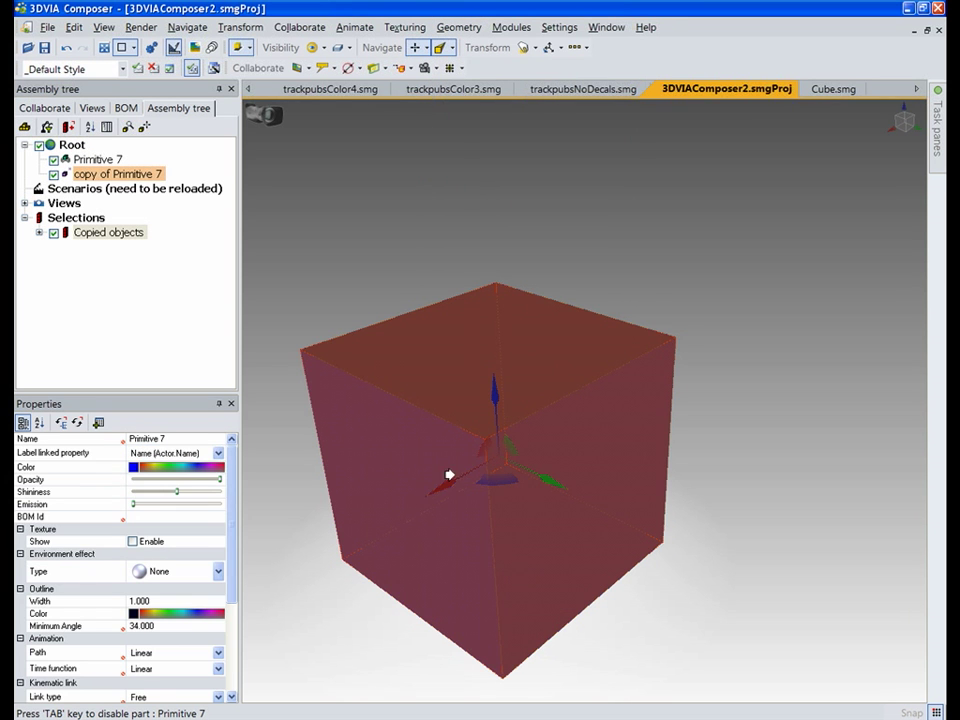
pyautogui.moveTo(440, 489); pyautogui.dragTo(670, 296)
pyautogui.click(689, 543)
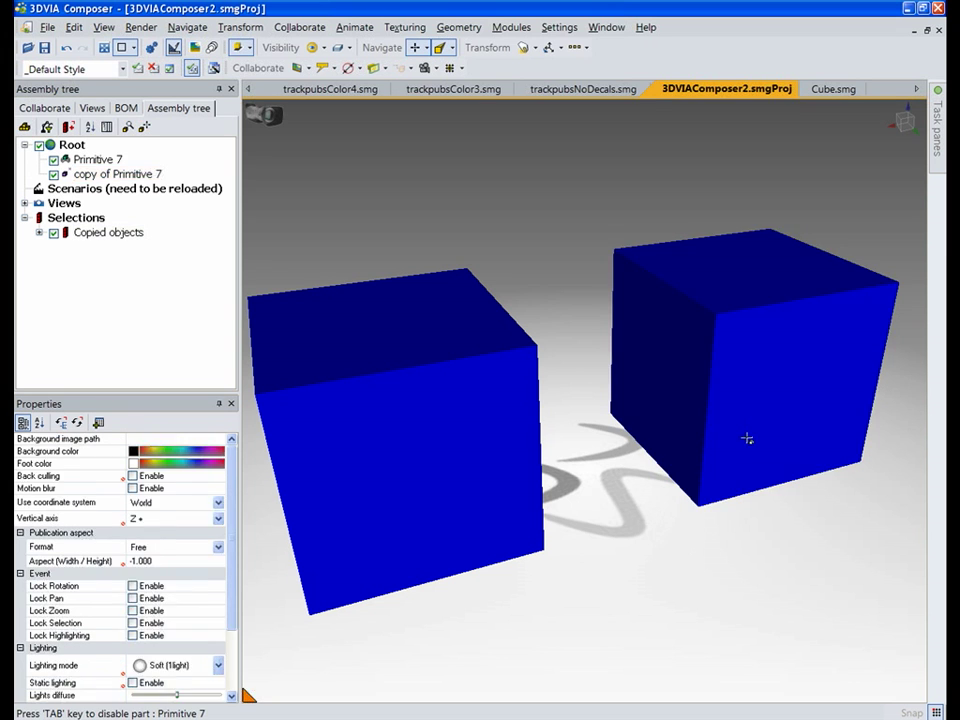
# Step: Show the checkered Tex texture on the copied cube
pyautogui.click(748, 439)
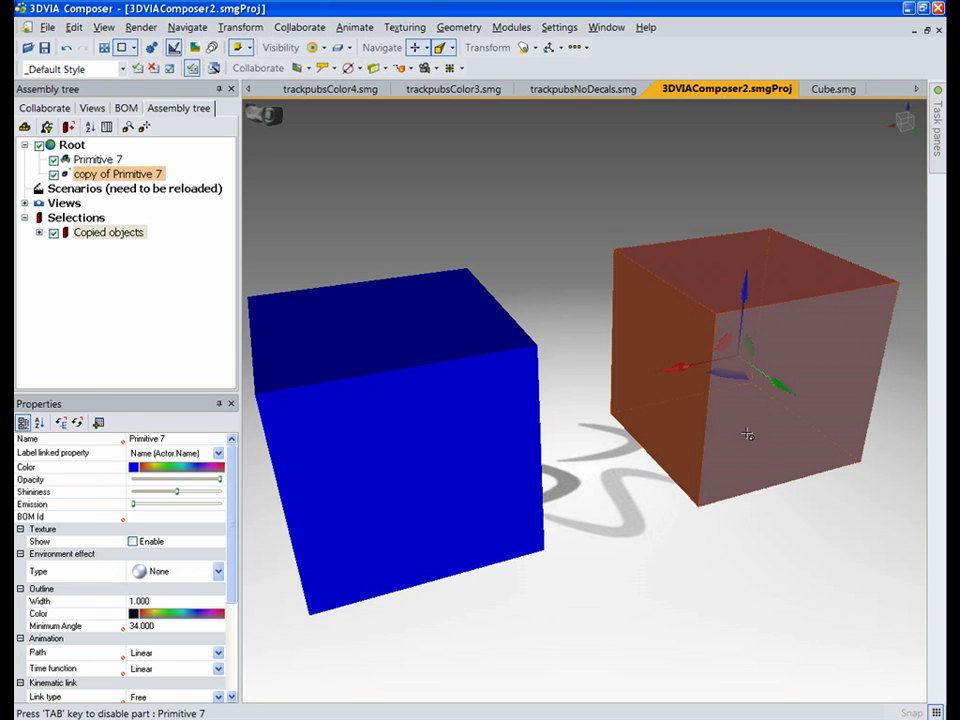
pyautogui.click(133, 541)
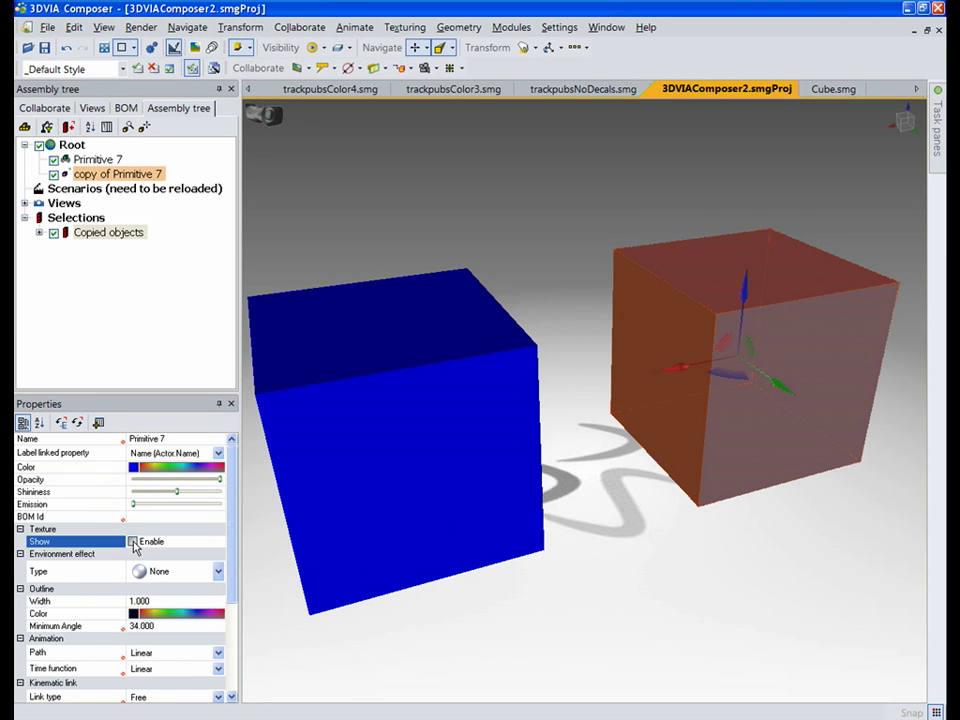
pyautogui.click(713, 519)
pyautogui.scroll(-2, 743, 396)
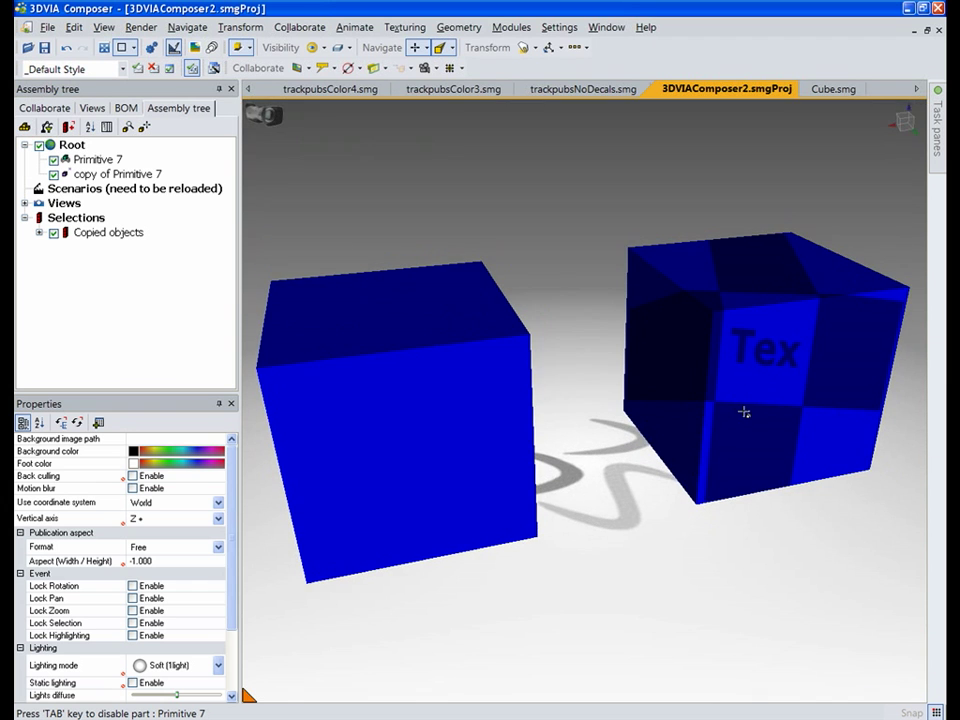
pyautogui.scroll(-1, 750, 373)
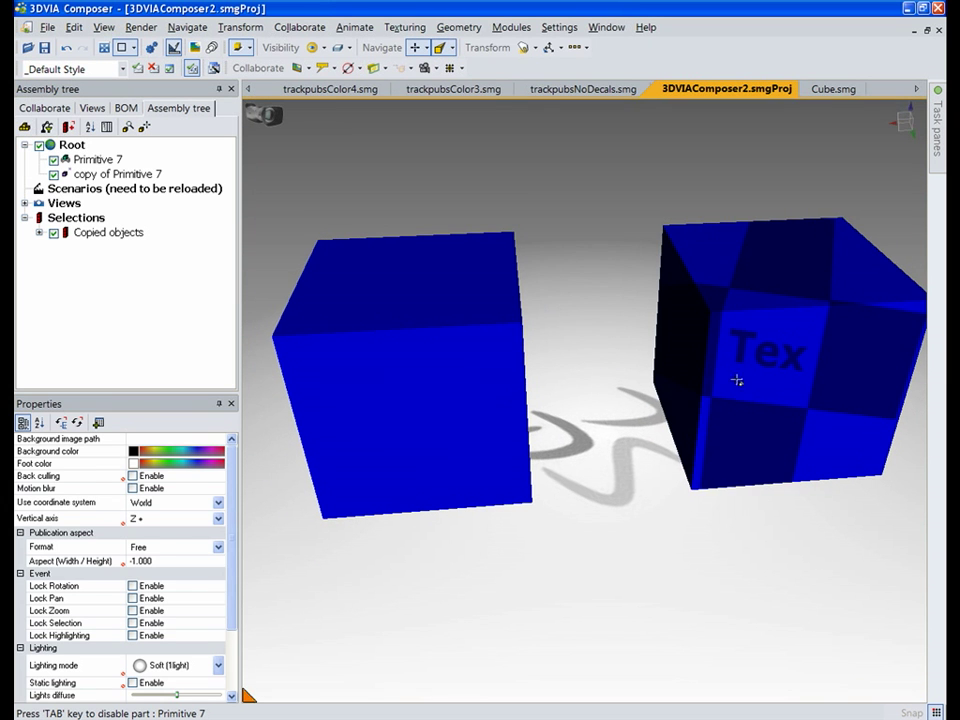
pyautogui.click(750, 384)
# Step: Re-project the copy's texture by setting its projection axis from a picked point
pyautogui.click(402, 27)
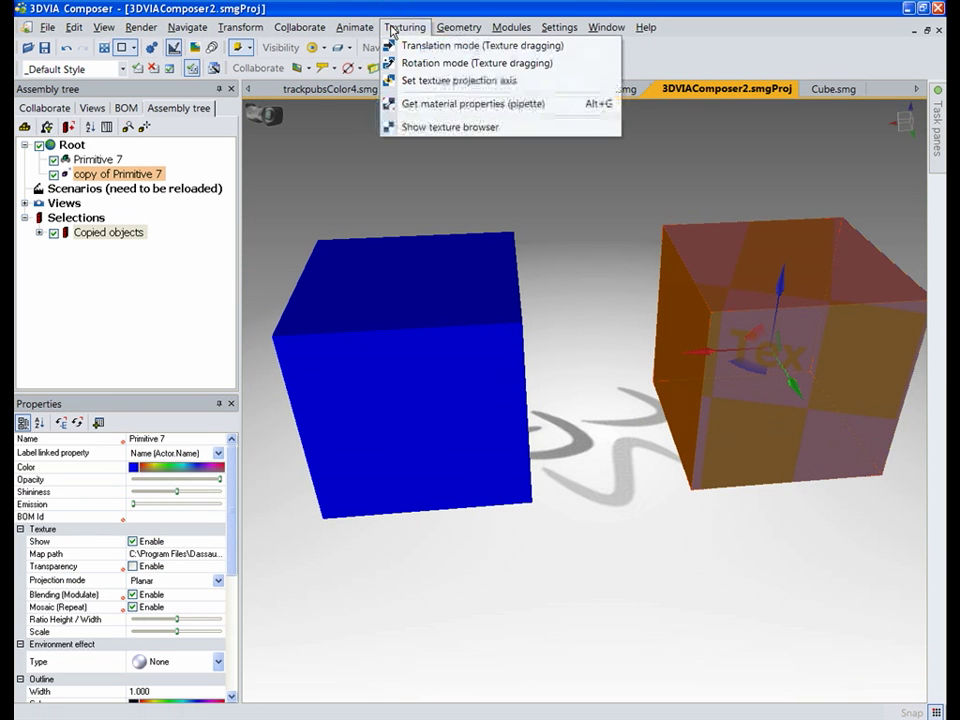
pyautogui.click(398, 80)
pyautogui.click(787, 404)
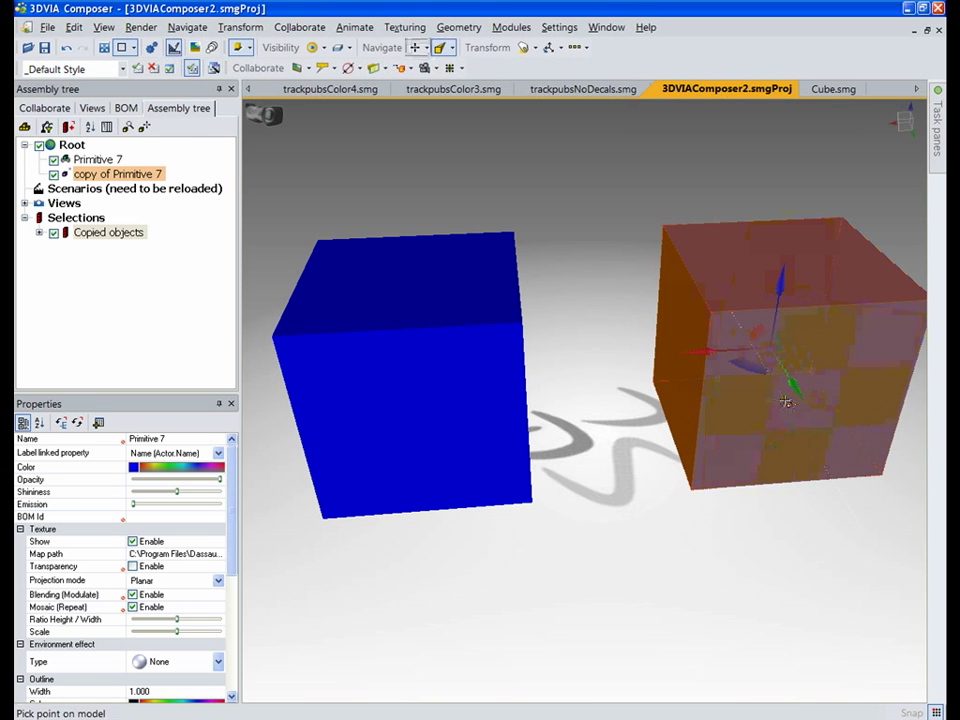
pyautogui.click(748, 511)
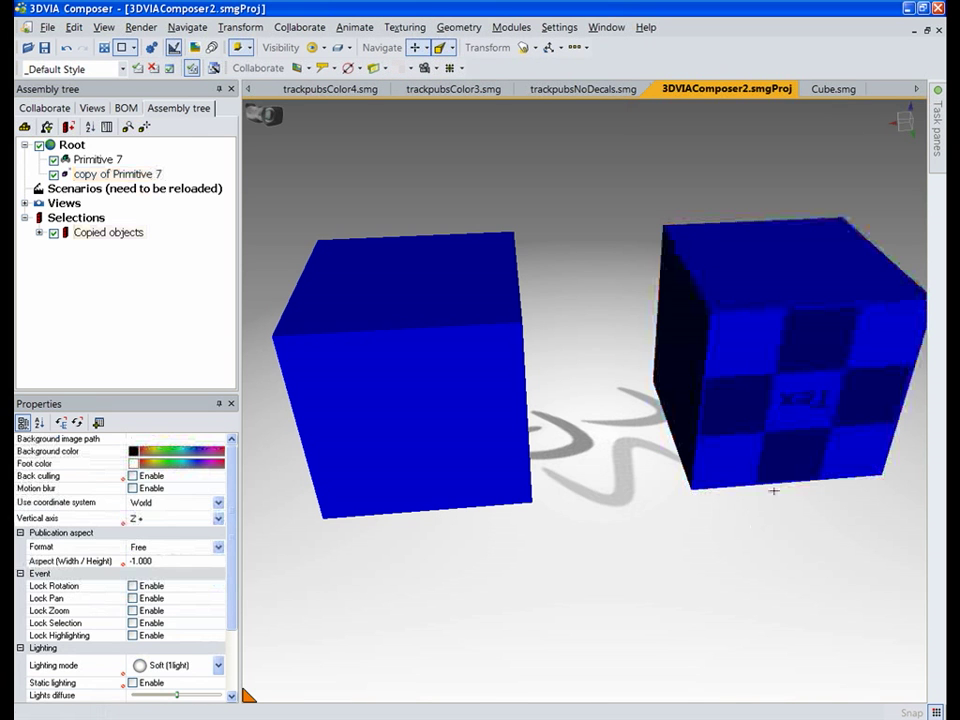
# Step: Delete the textured copy cube, leaving the original blue cube selected
pyautogui.click(823, 399)
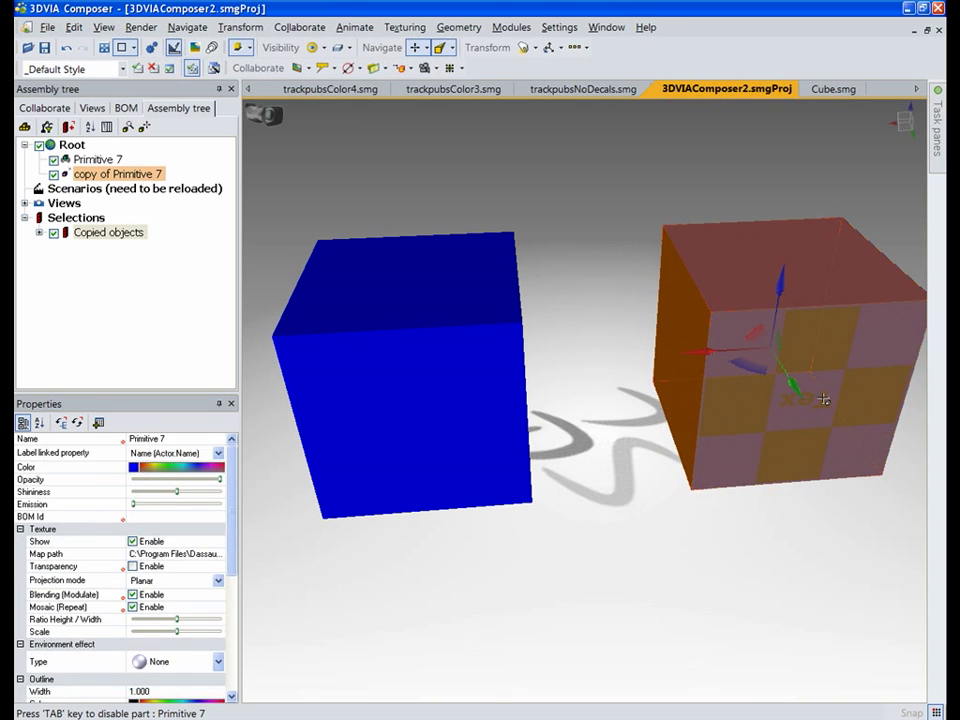
pyautogui.press('Delete')
pyautogui.click(484, 441)
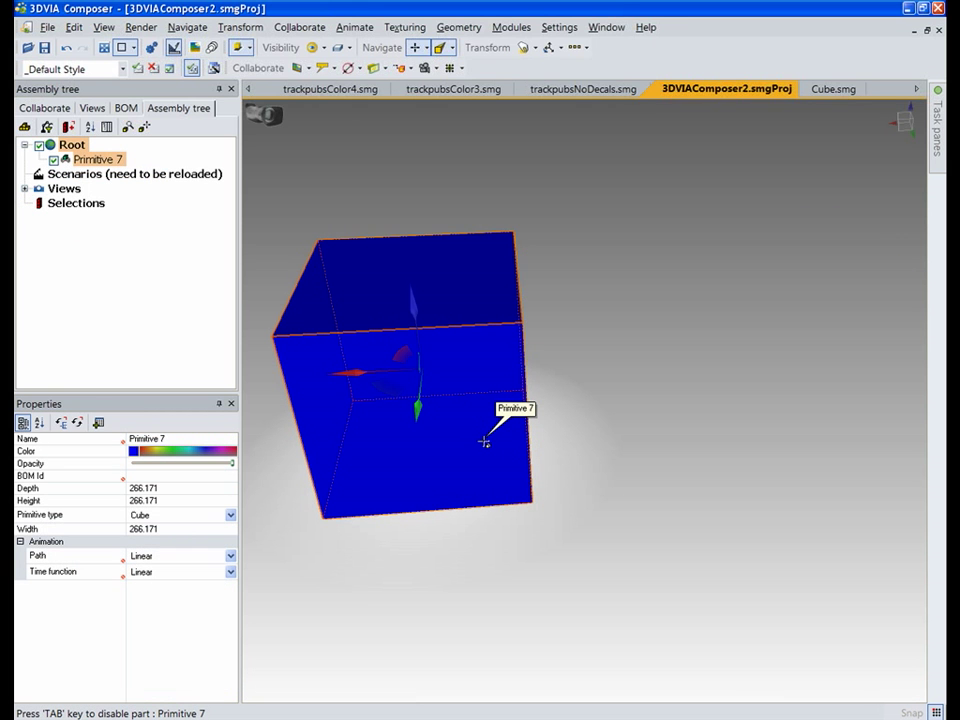
# Step: Copy the blue cube, drag the copy right along the red axis, and view from the front
pyautogui.click(462, 29)
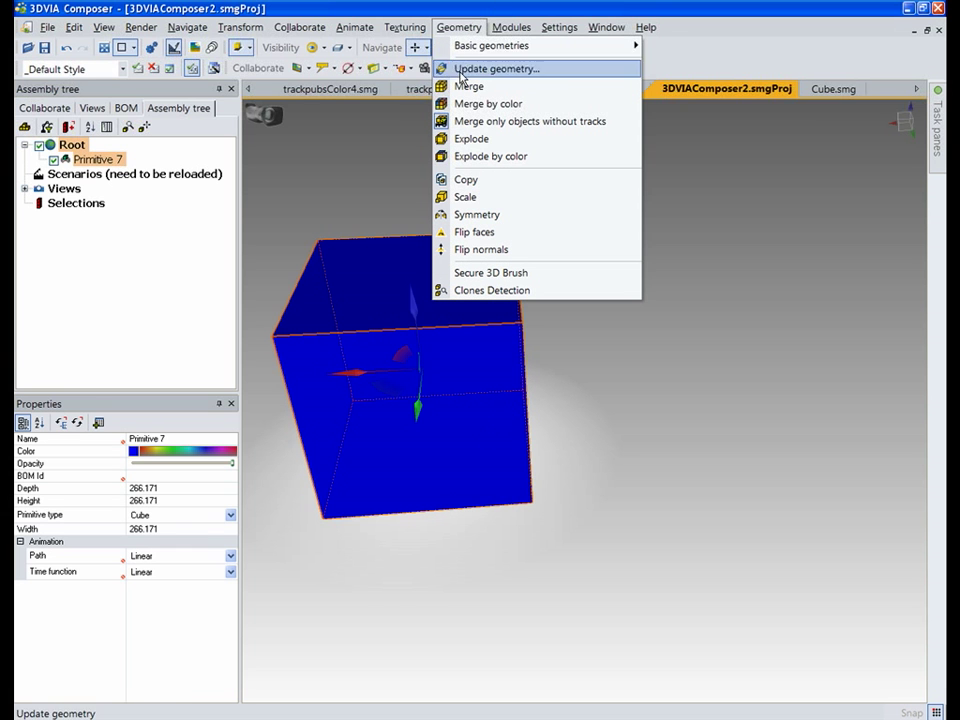
pyautogui.click(452, 180)
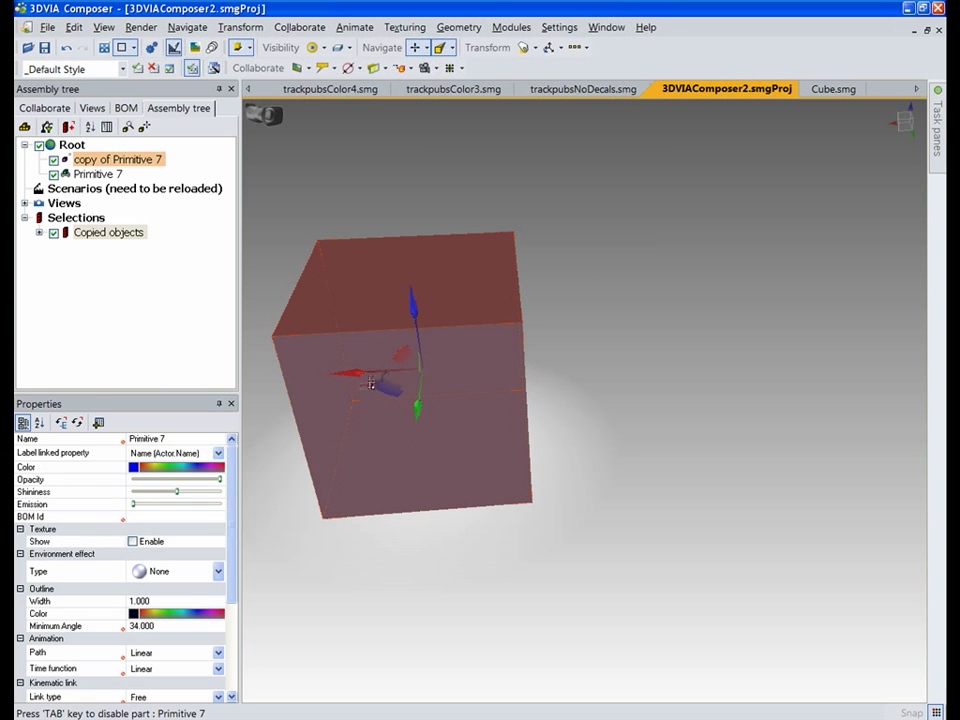
pyautogui.moveTo(352, 375); pyautogui.dragTo(634, 369)
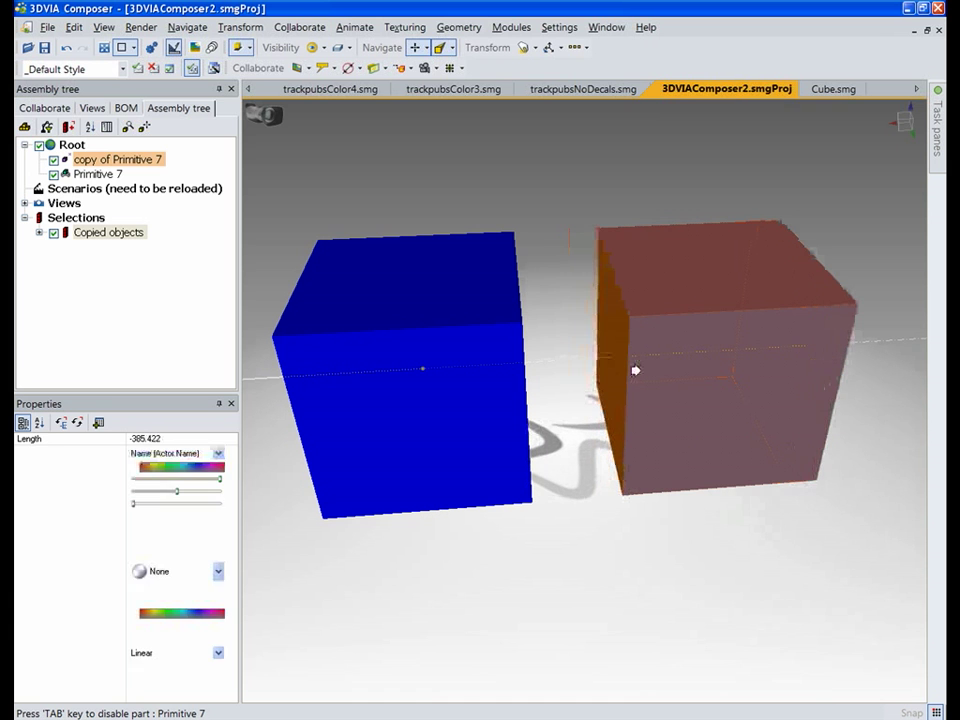
pyautogui.hotkey('ctrl', '1')
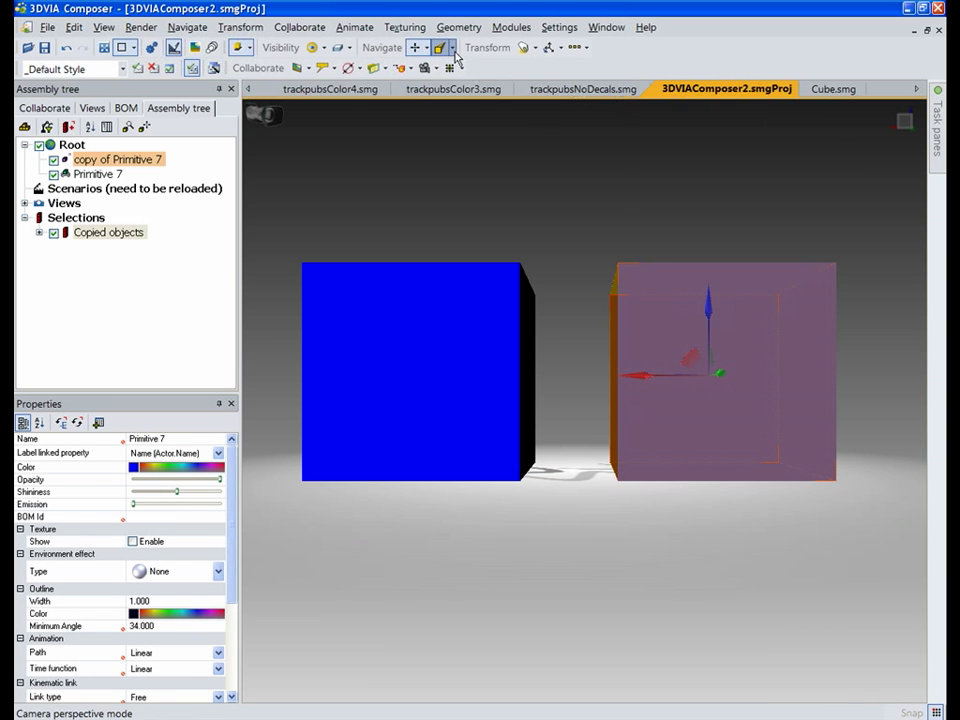
# Step: Switch the camera to orthographic projection
pyautogui.click(452, 47)
pyautogui.click(444, 73)
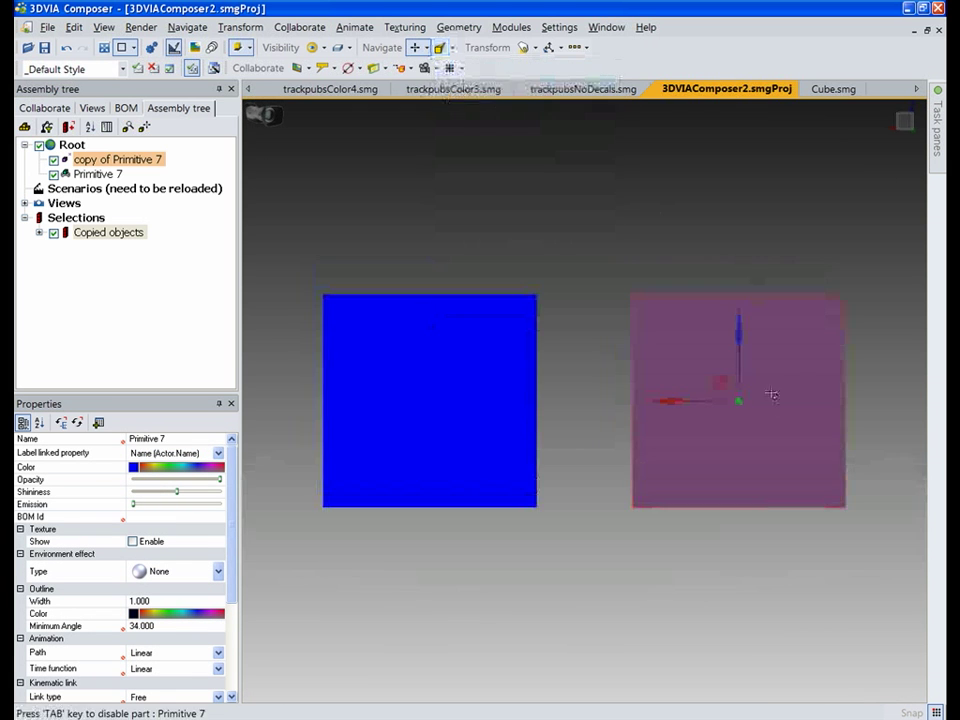
pyautogui.click(752, 276)
# Step: Show the Tex texture on the right copied cube and turn off Blending (Modulate)
pyautogui.click(752, 392)
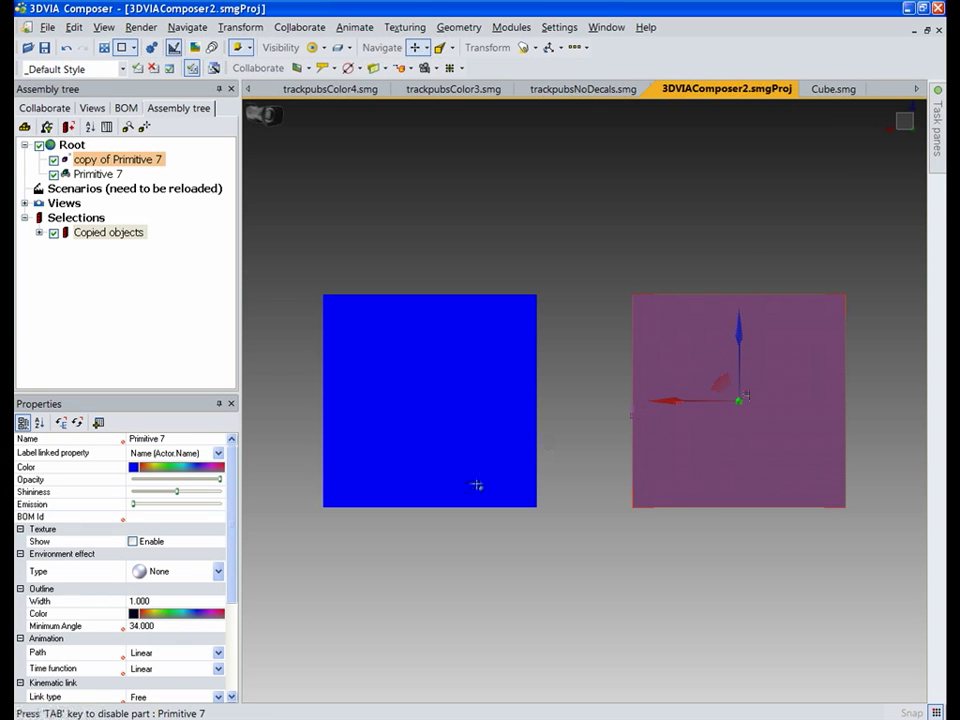
pyautogui.click(132, 541)
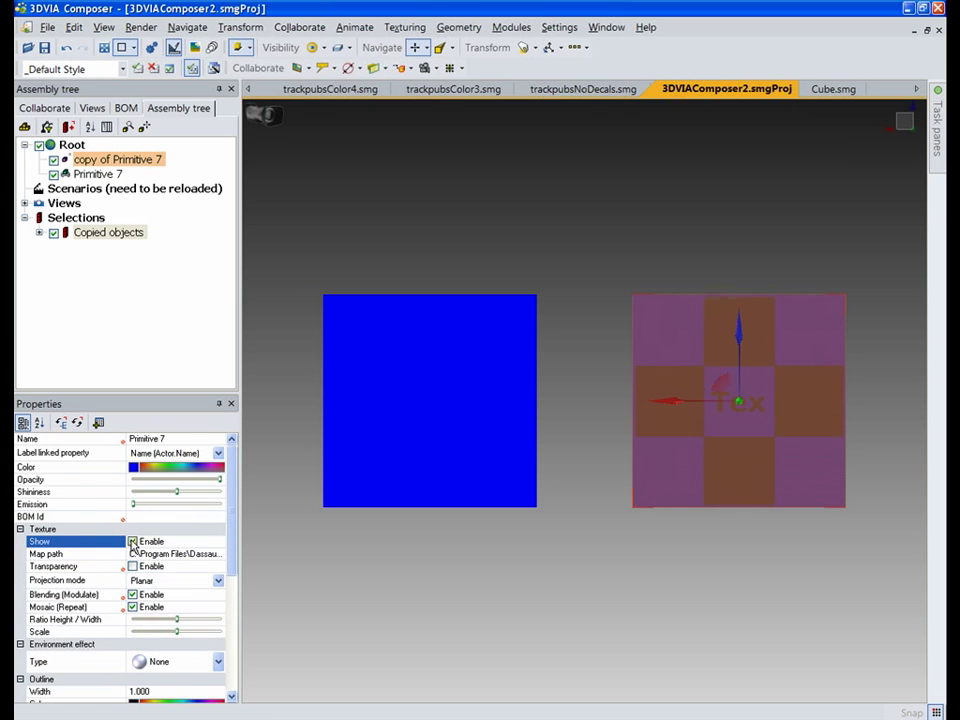
pyautogui.click(748, 566)
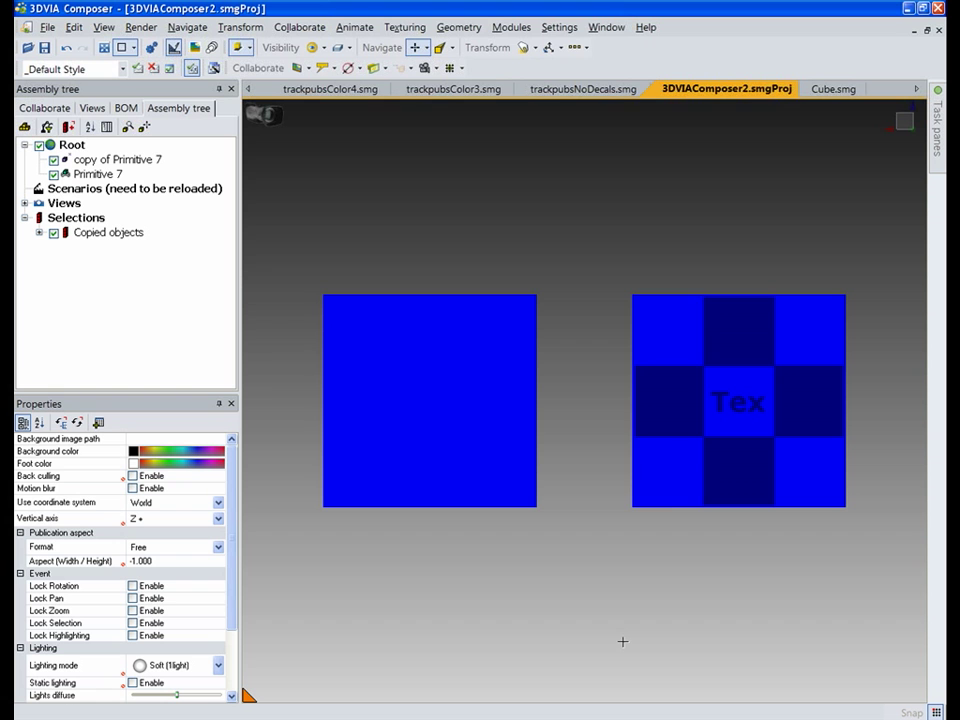
pyautogui.click(670, 493)
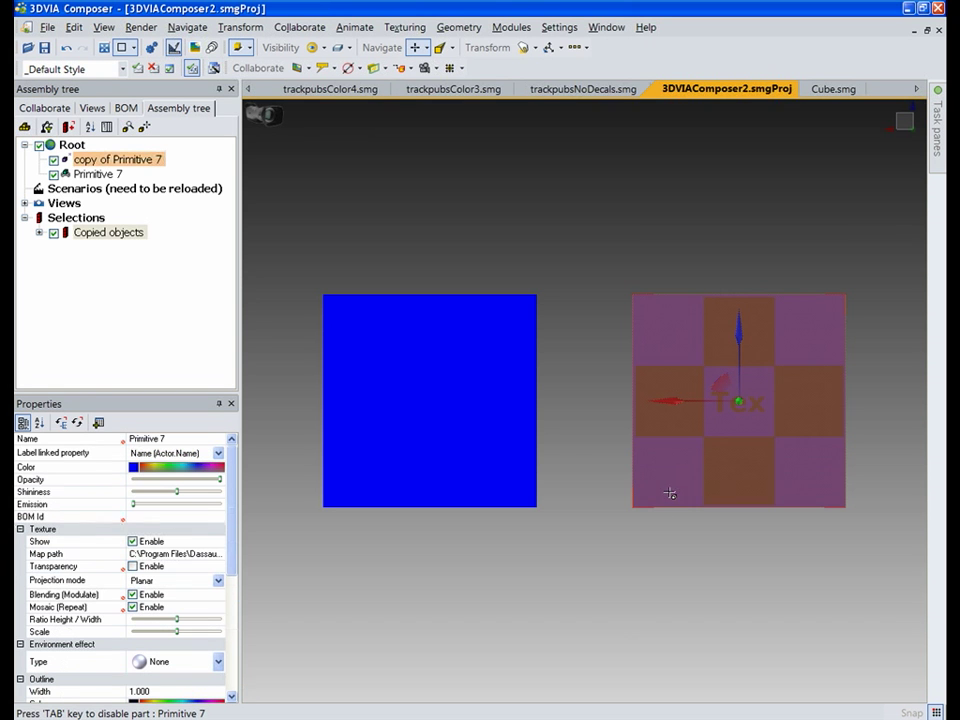
pyautogui.click(133, 595)
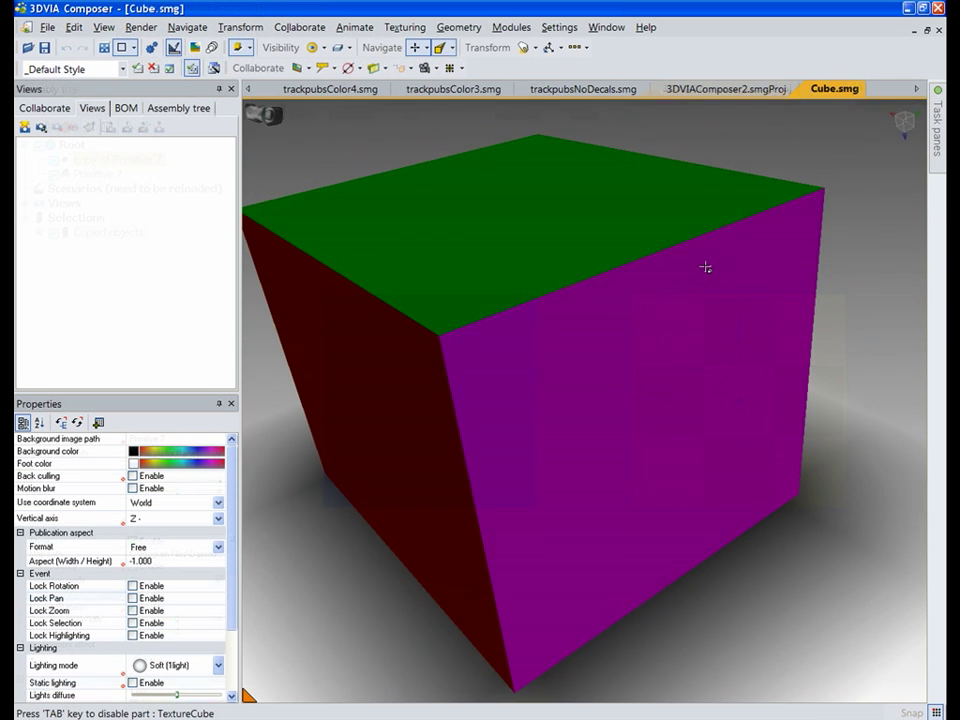
# Step: In Cube.smg, orbit the cube, show the assembly tree, and open Geometry for TextureCube
pyautogui.scroll(-3, 690, 290)
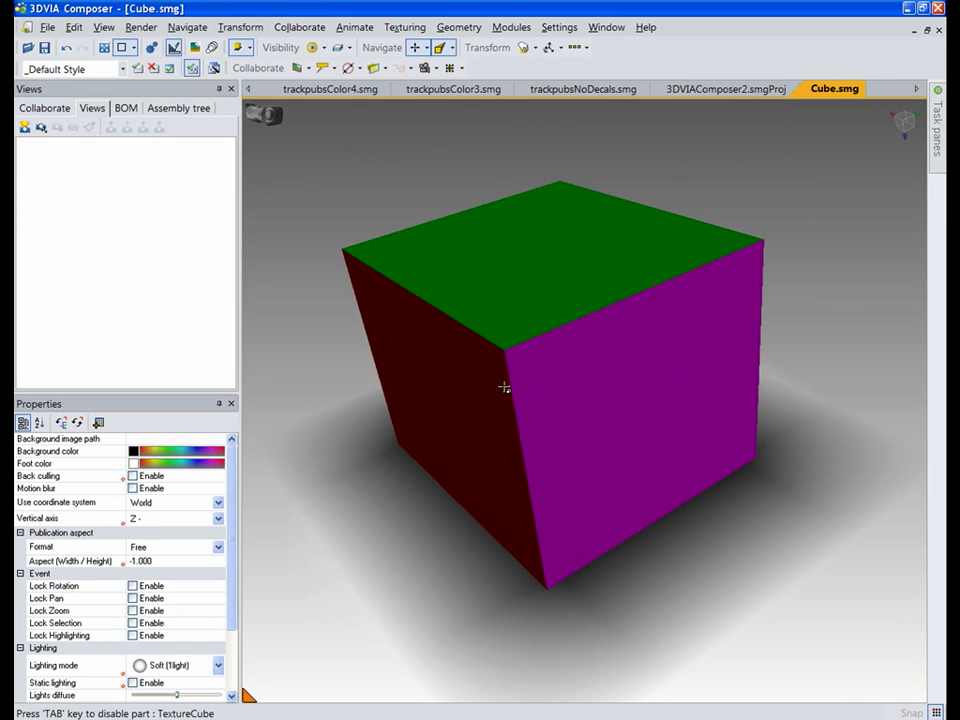
pyautogui.moveTo(506, 388)
pyautogui.mouseDown()
pyautogui.moveTo(531, 366)
pyautogui.moveTo(520, 375)
pyautogui.mouseUp()
pyautogui.click(180, 108)
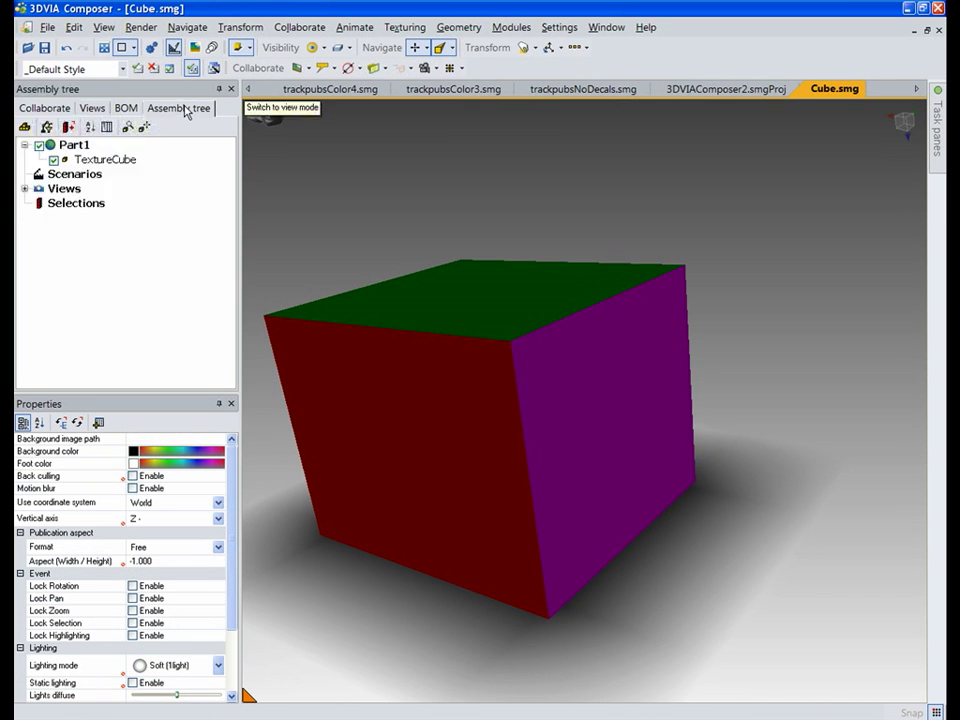
pyautogui.click(458, 27)
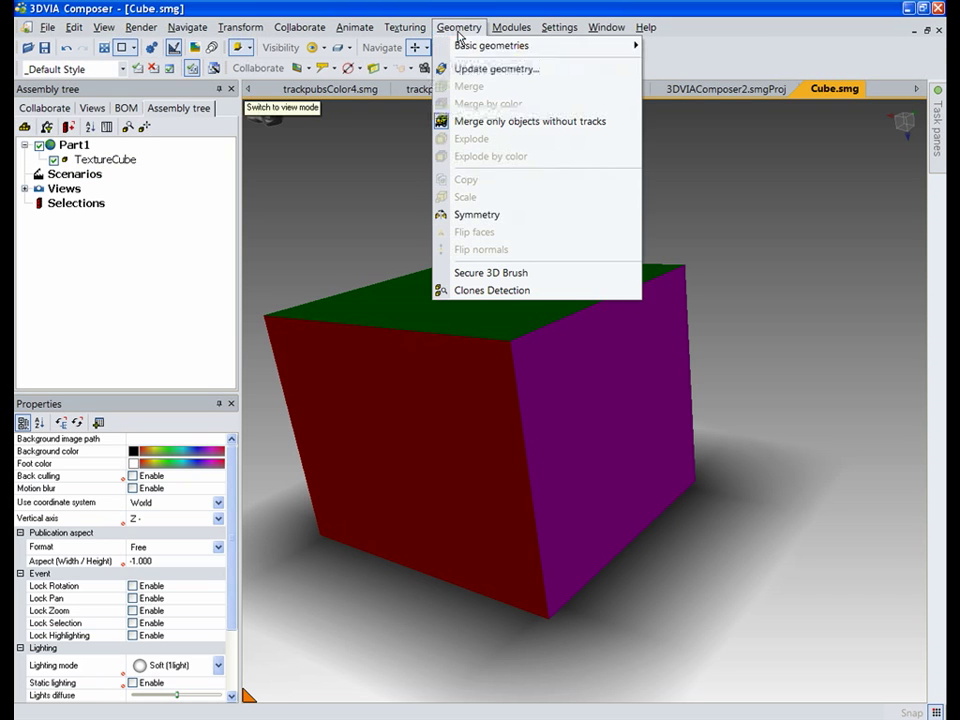
pyautogui.click(521, 371)
pyautogui.click(521, 371)
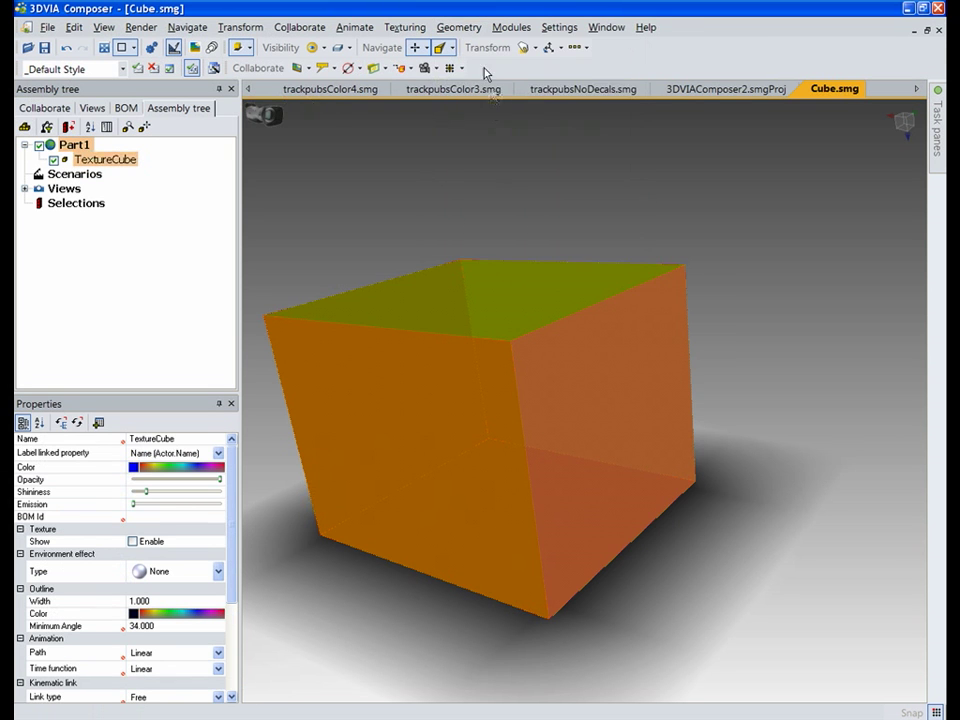
pyautogui.click(458, 27)
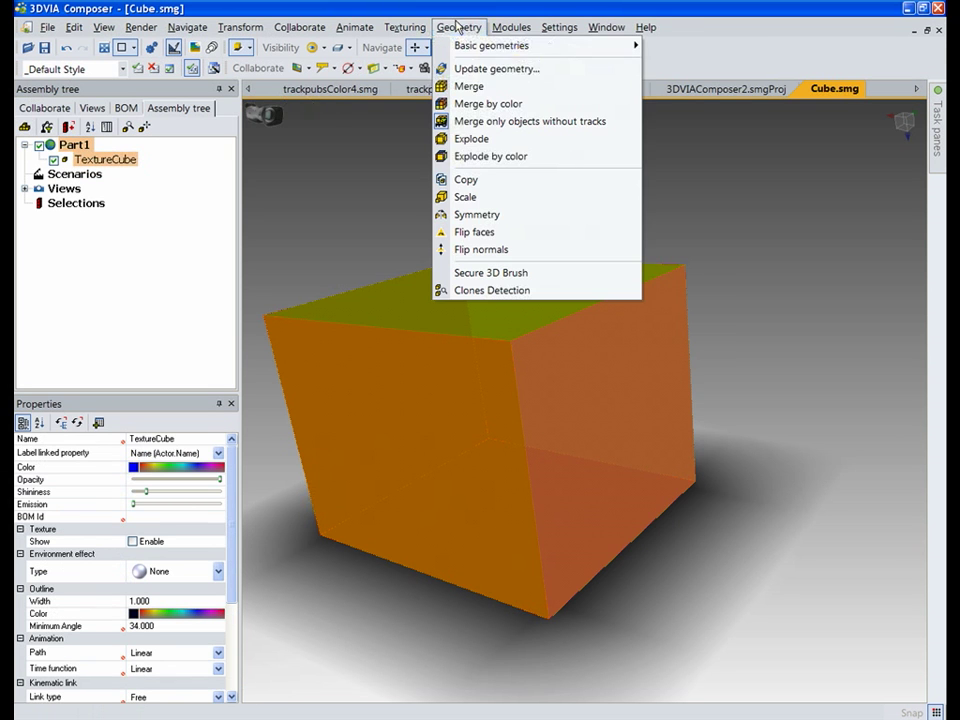
# Step: Explode TextureCube by colour into six face parts and select the left face
pyautogui.click(469, 160)
pyautogui.click(463, 236)
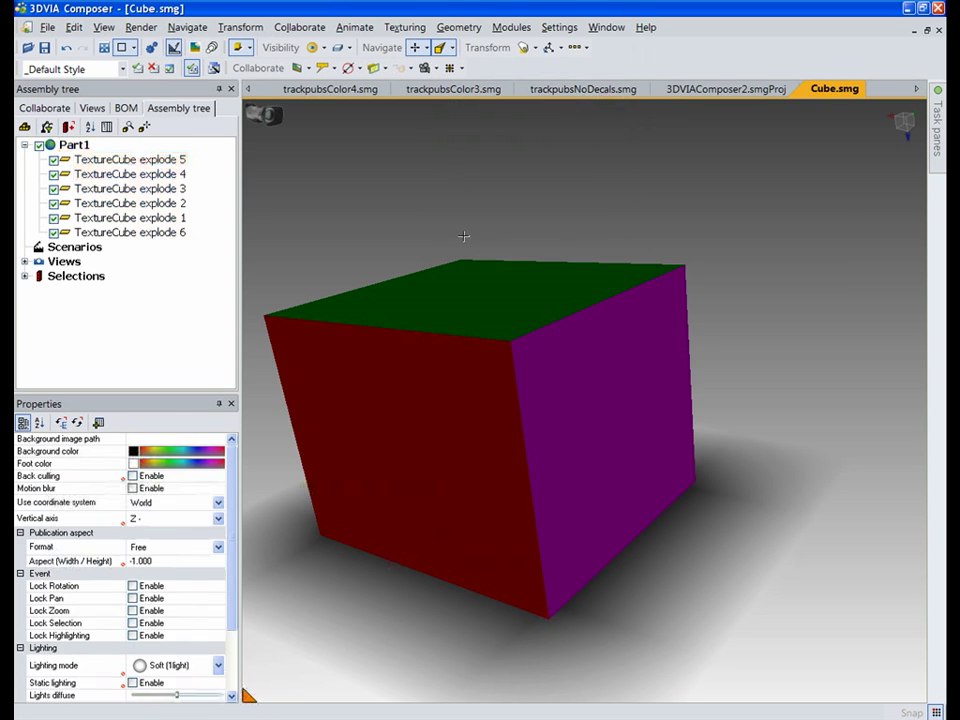
pyautogui.click(439, 371)
pyautogui.click(598, 408)
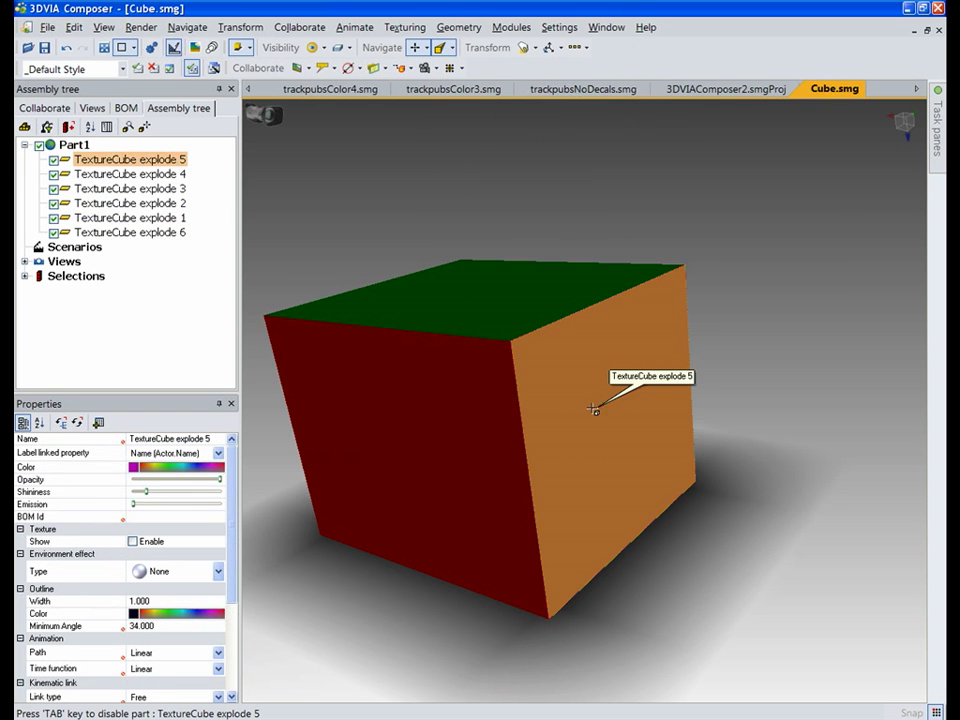
pyautogui.click(485, 403)
# Step: Align the camera squarely onto the left face using Alignment on facet
pyautogui.click(187, 27)
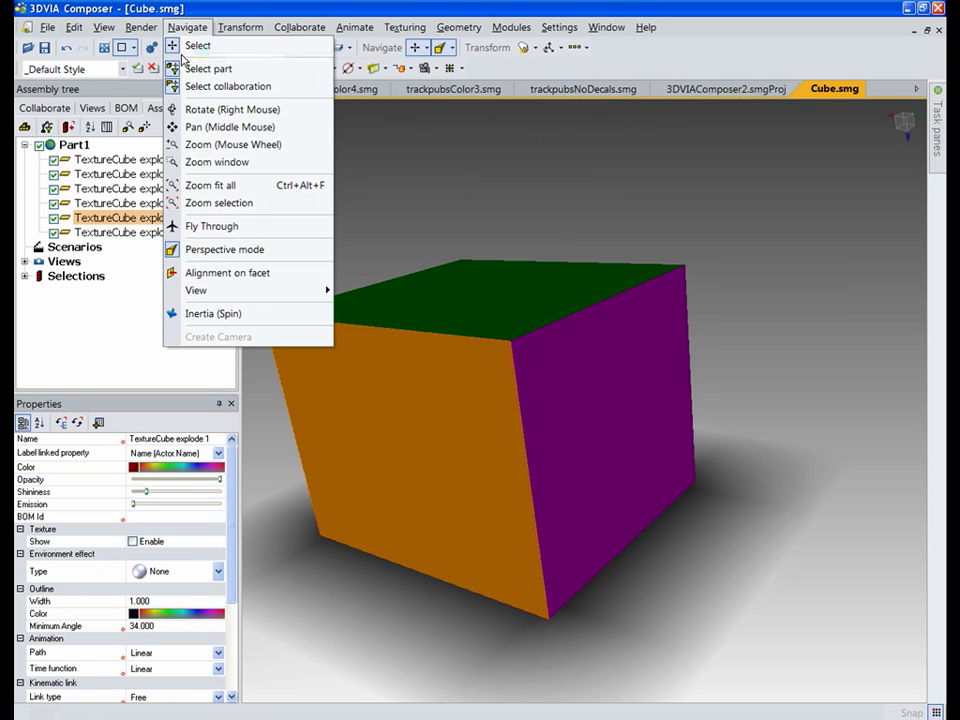
pyautogui.click(236, 272)
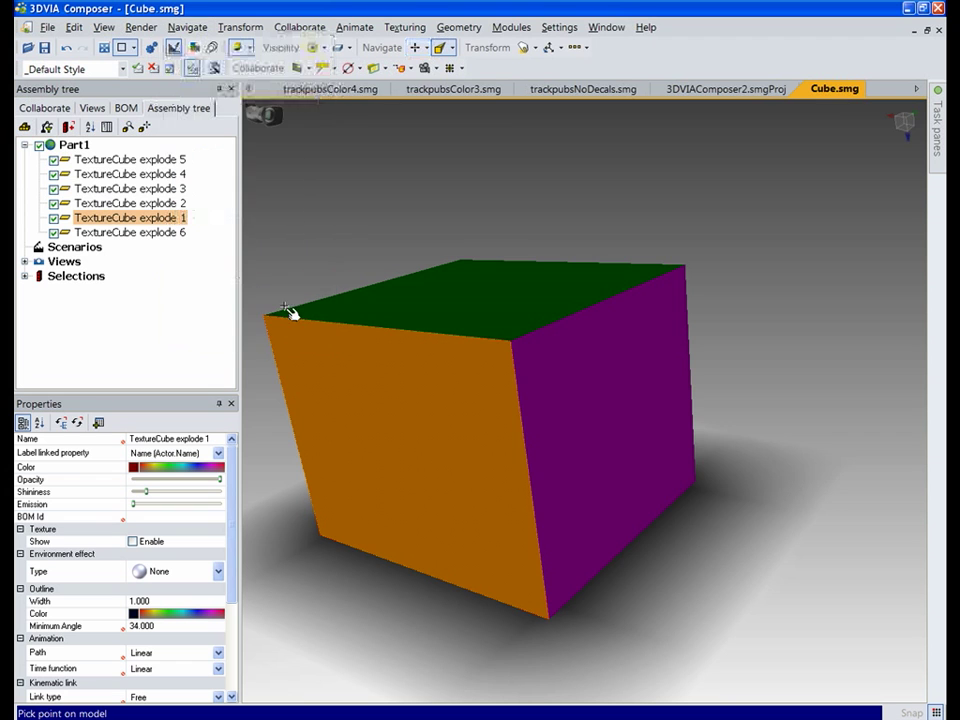
pyautogui.click(410, 485)
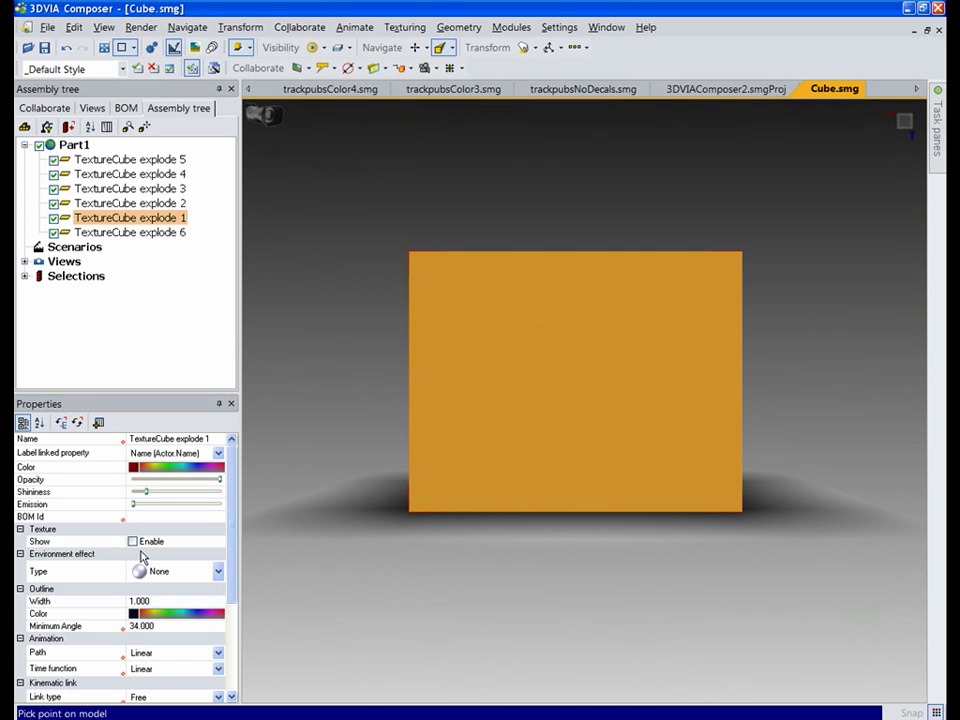
# Step: Show the Tex texture on the left face with blending off, then orbit to inspect
pyautogui.click(133, 541)
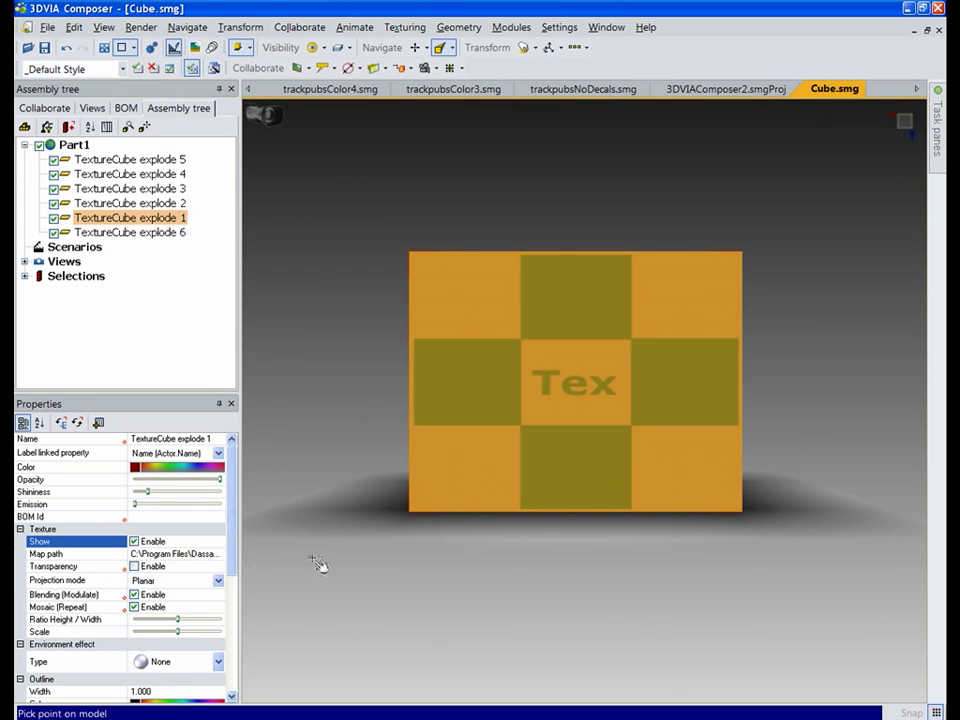
pyautogui.click(134, 595)
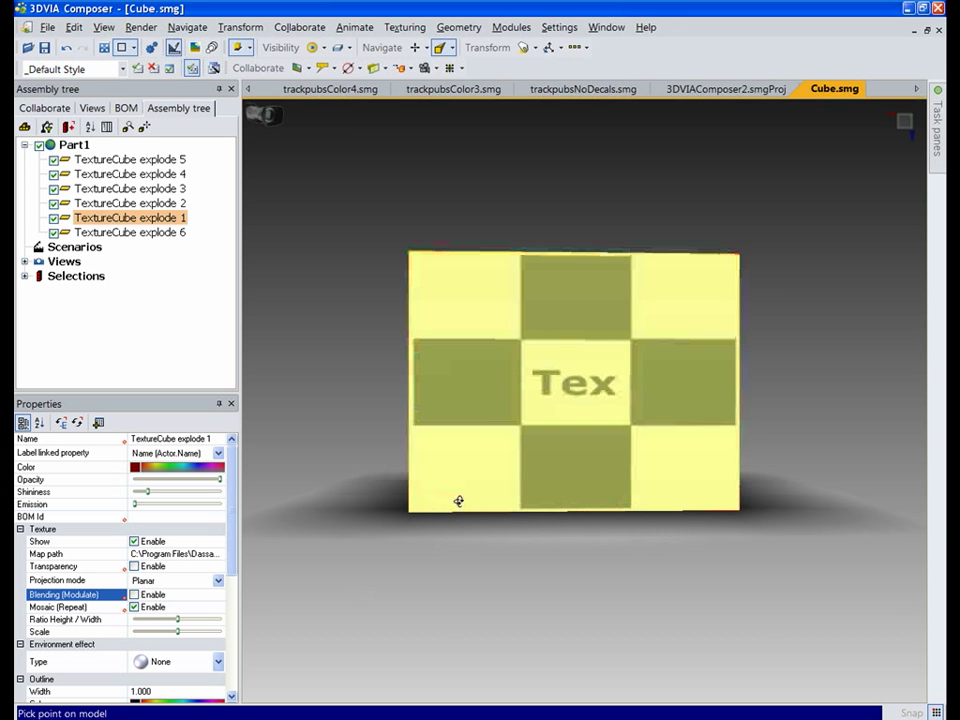
pyautogui.click(491, 531)
pyautogui.moveTo(491, 531); pyautogui.dragTo(412, 566)
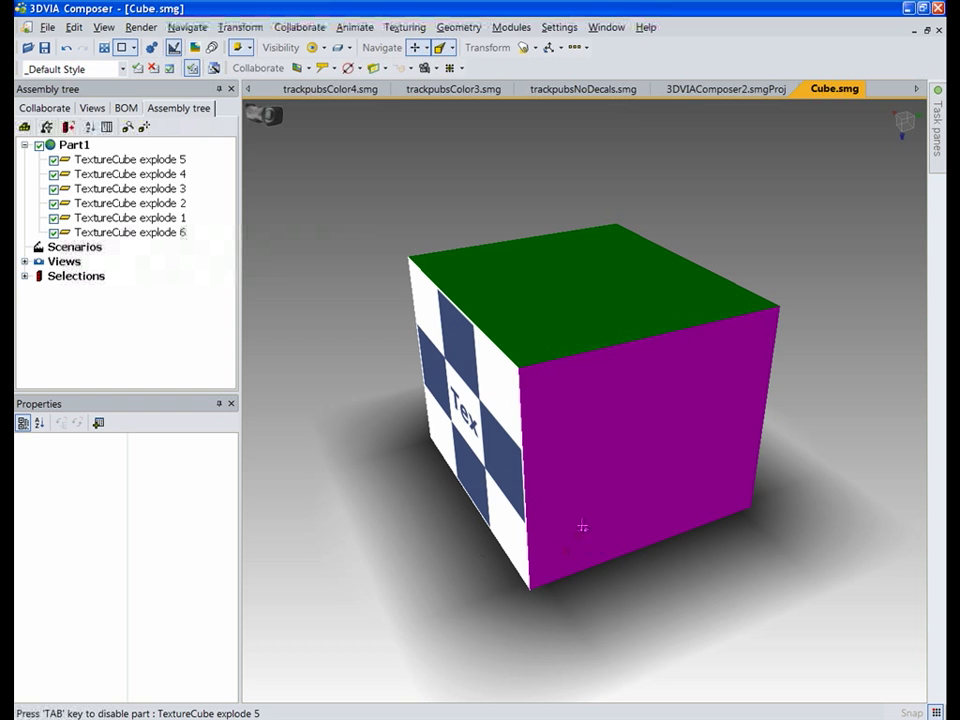
pyautogui.click(577, 463)
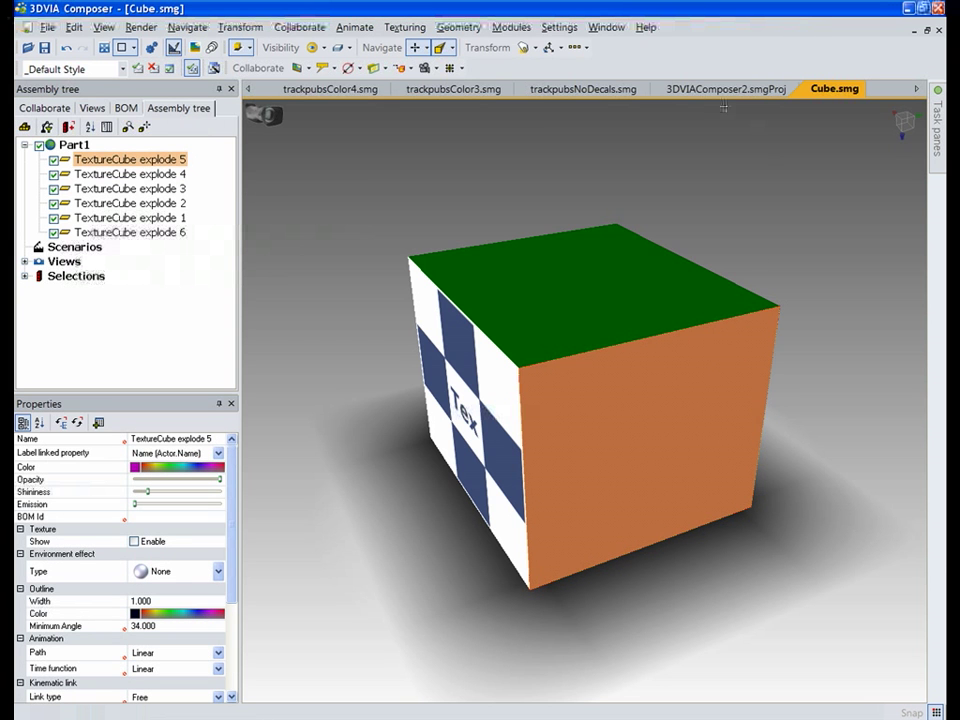
# Step: Show trackpubsColor3's Default view, then trackpubsNoDecals.smg's View 6
pyautogui.click(473, 92)
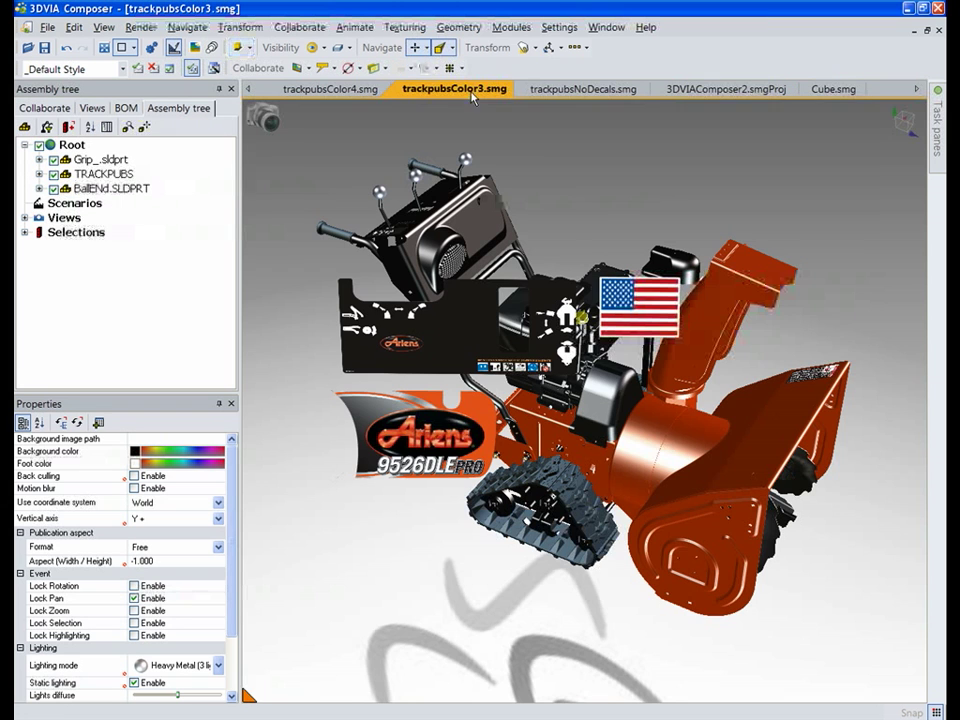
pyautogui.click(101, 111)
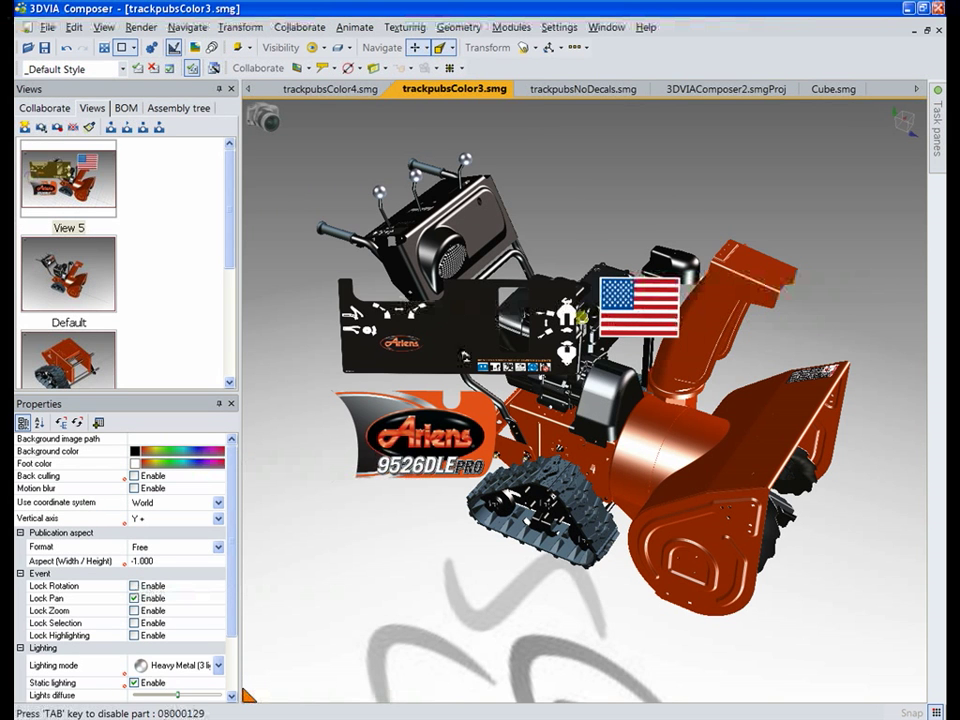
pyautogui.click(68, 272)
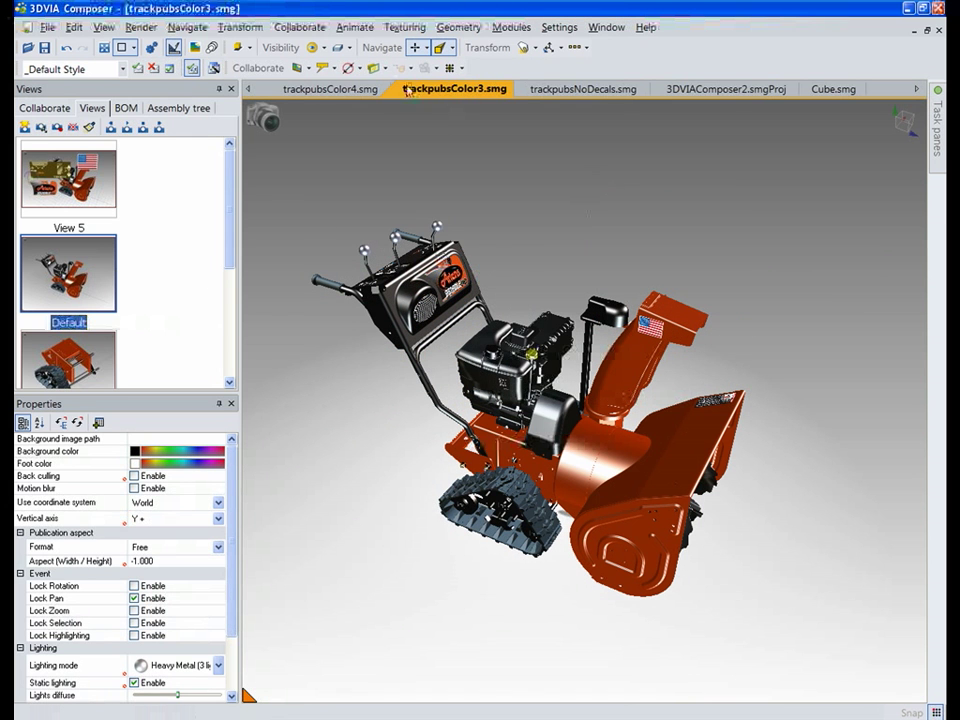
pyautogui.click(583, 90)
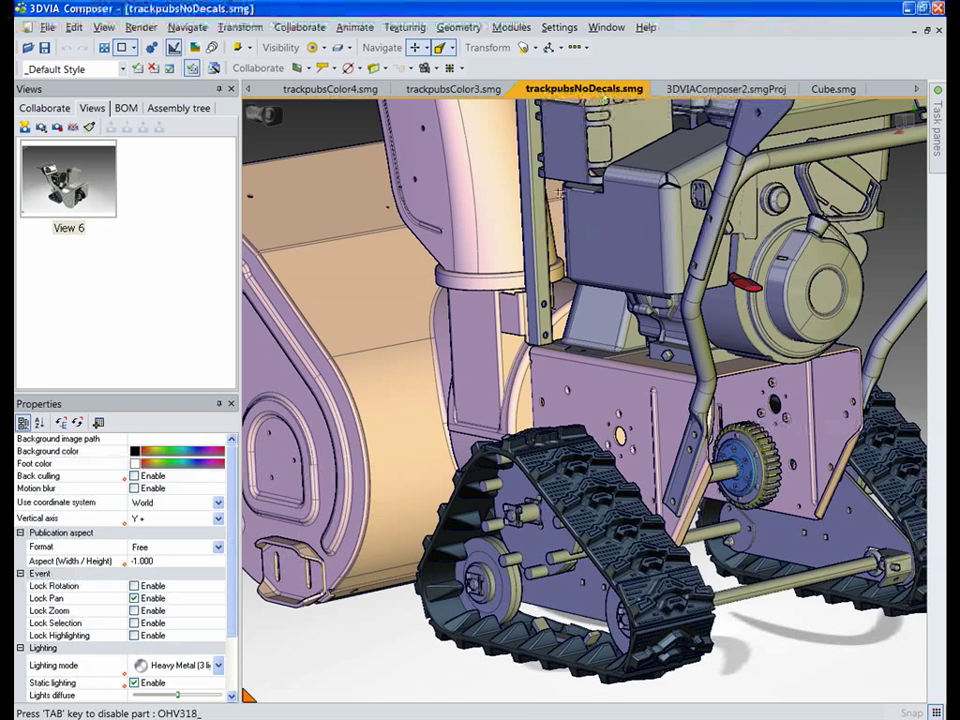
pyautogui.click(88, 200)
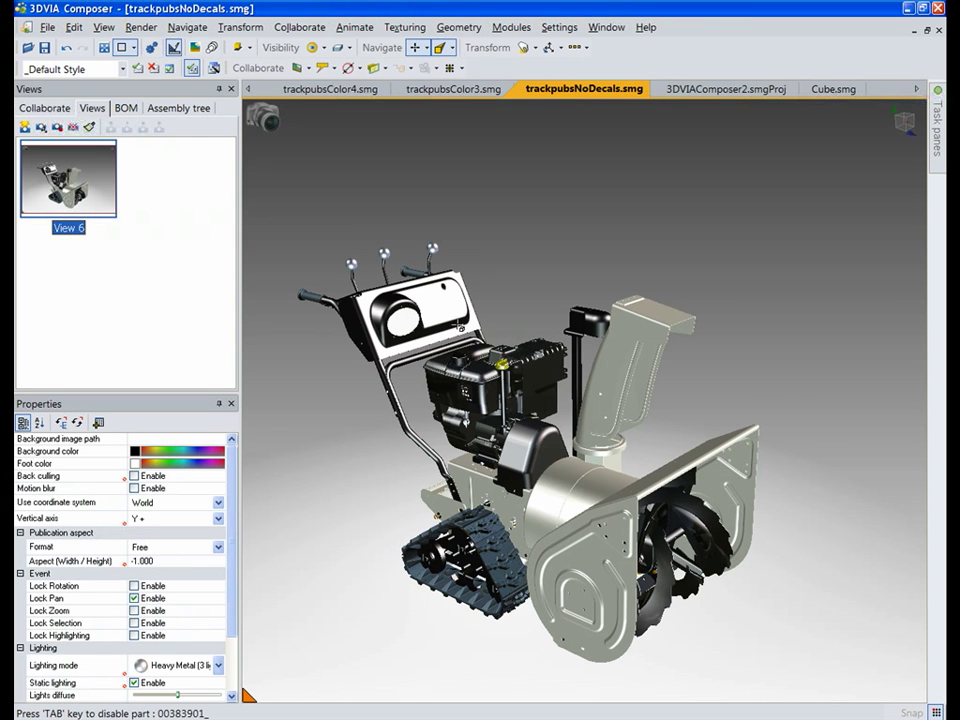
# Step: Align the camera squarely onto the snowblower's front control panel and select the panel part
pyautogui.scroll(5, 455, 311)
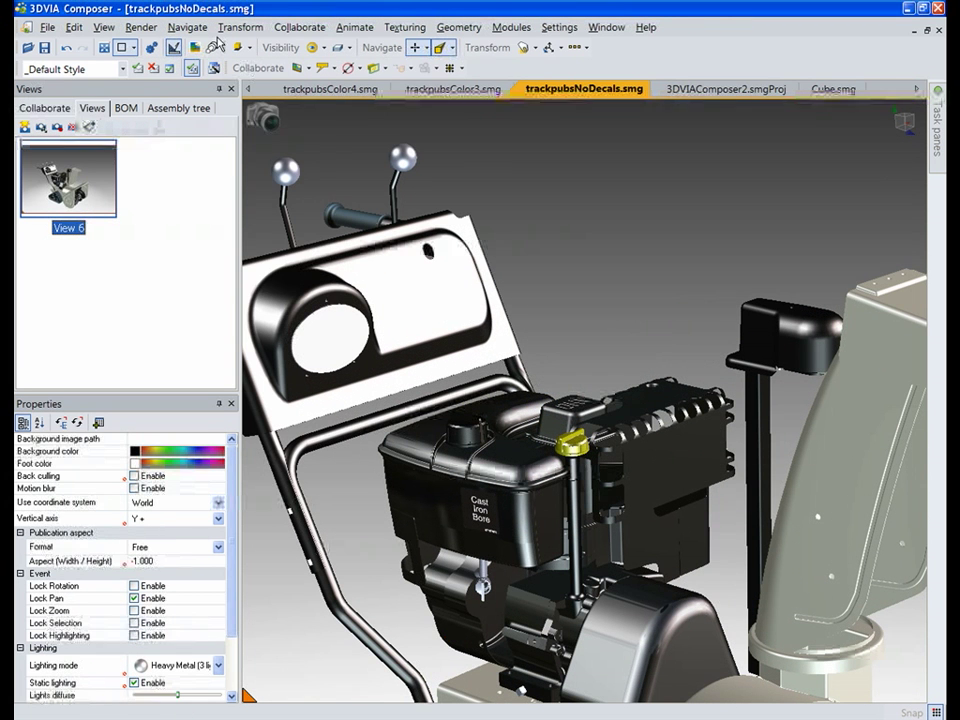
pyautogui.click(190, 28)
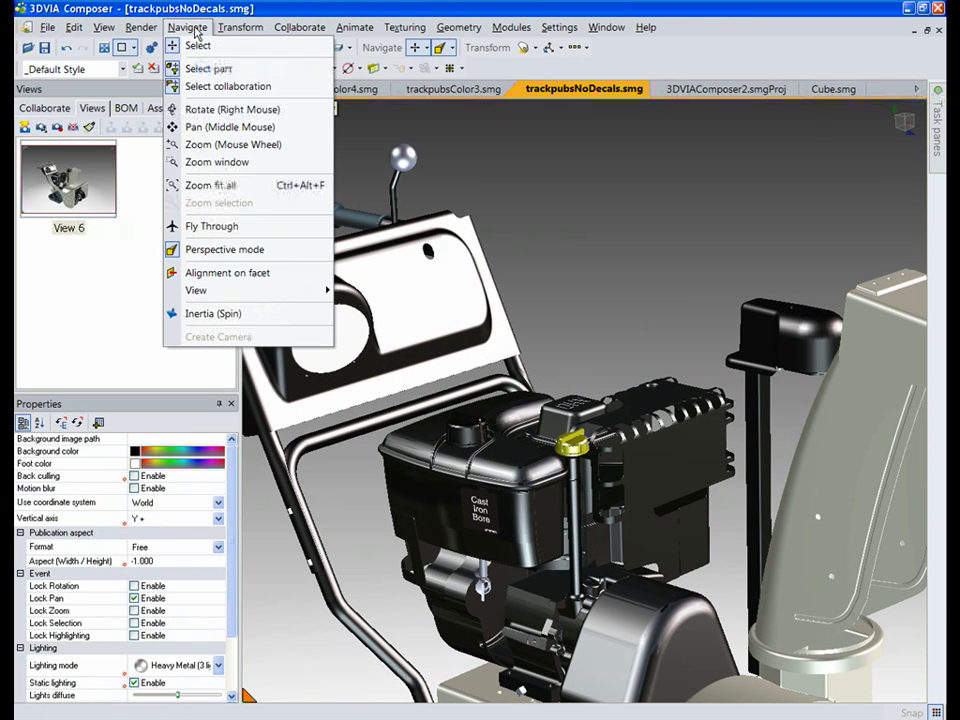
pyautogui.click(229, 273)
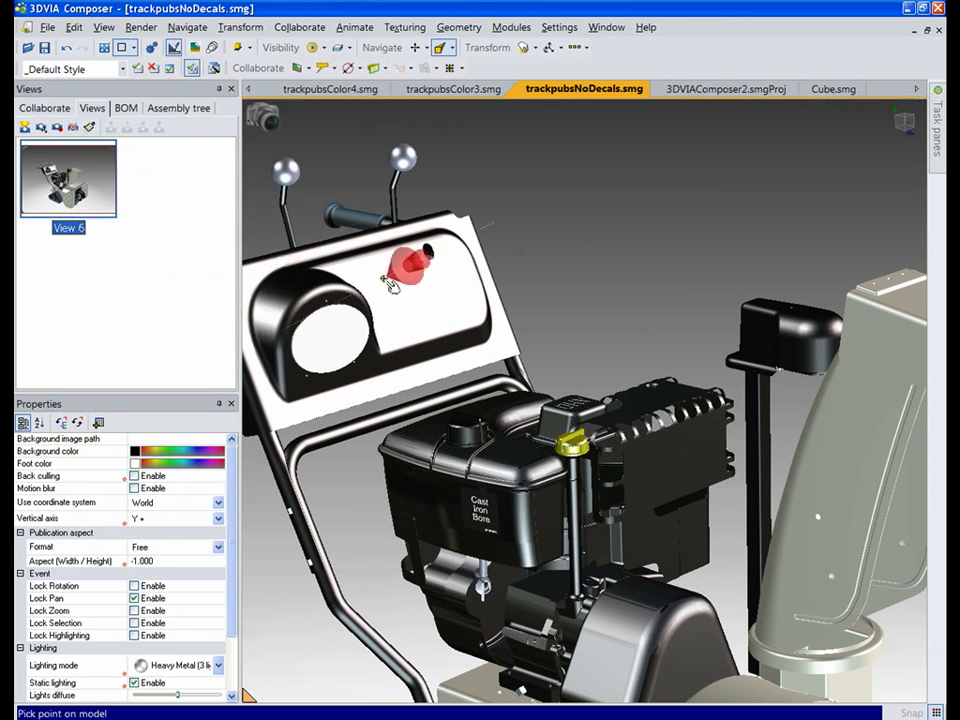
pyautogui.click(438, 302)
pyautogui.click(527, 388)
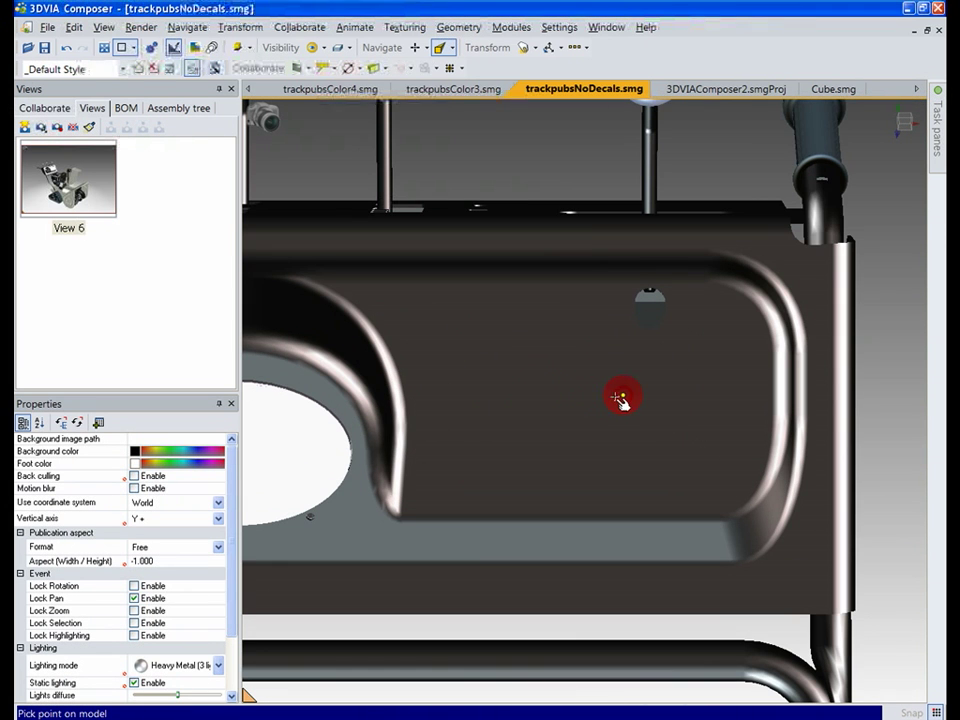
pyautogui.click(617, 393)
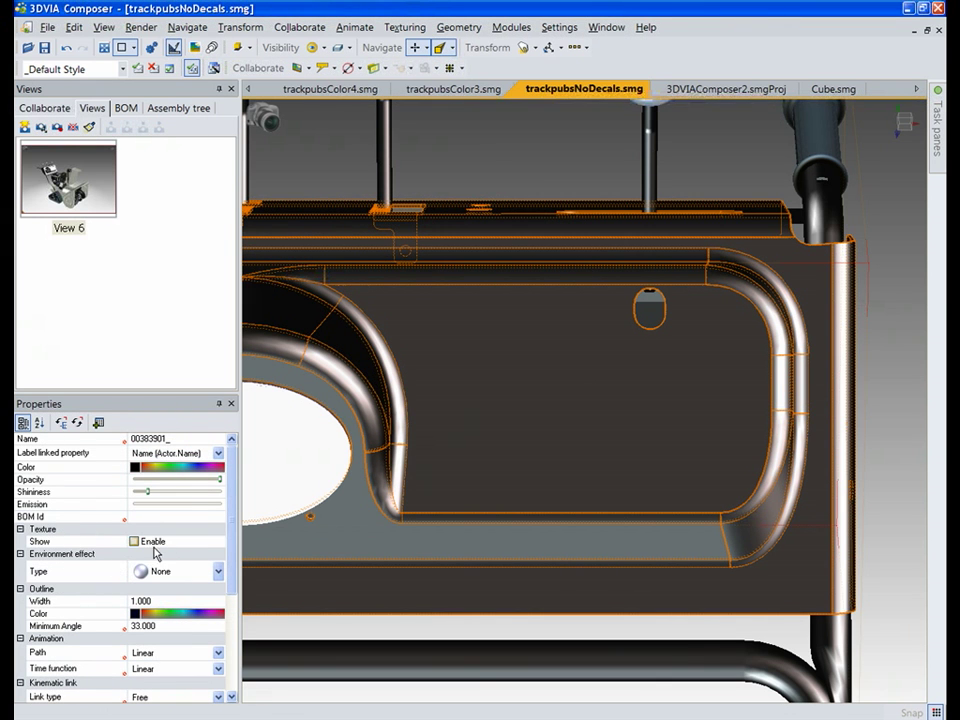
# Step: Draw a Panel 3D markup across the front control panel recess and move it onto the surface
pyautogui.click(489, 161)
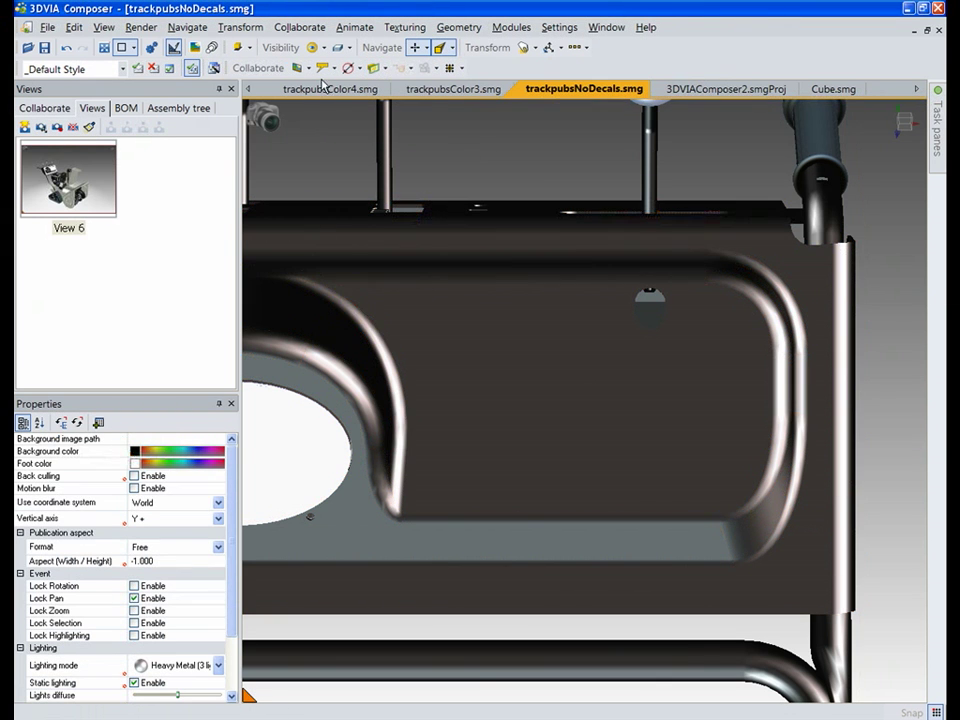
pyautogui.click(308, 68)
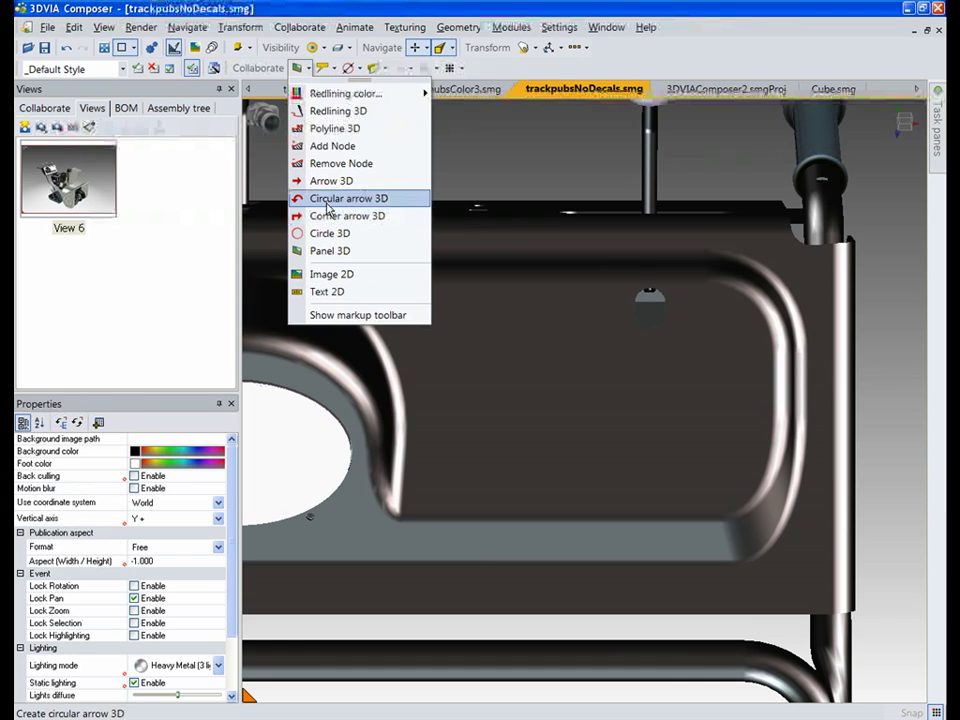
pyautogui.click(328, 251)
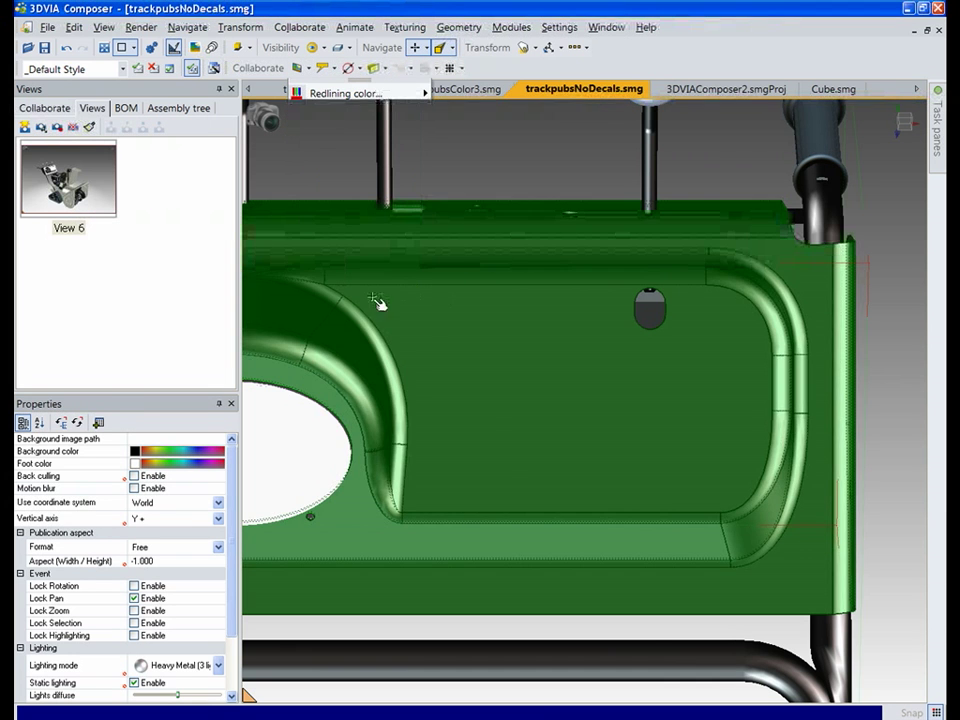
pyautogui.moveTo(324, 277); pyautogui.dragTo(795, 545)
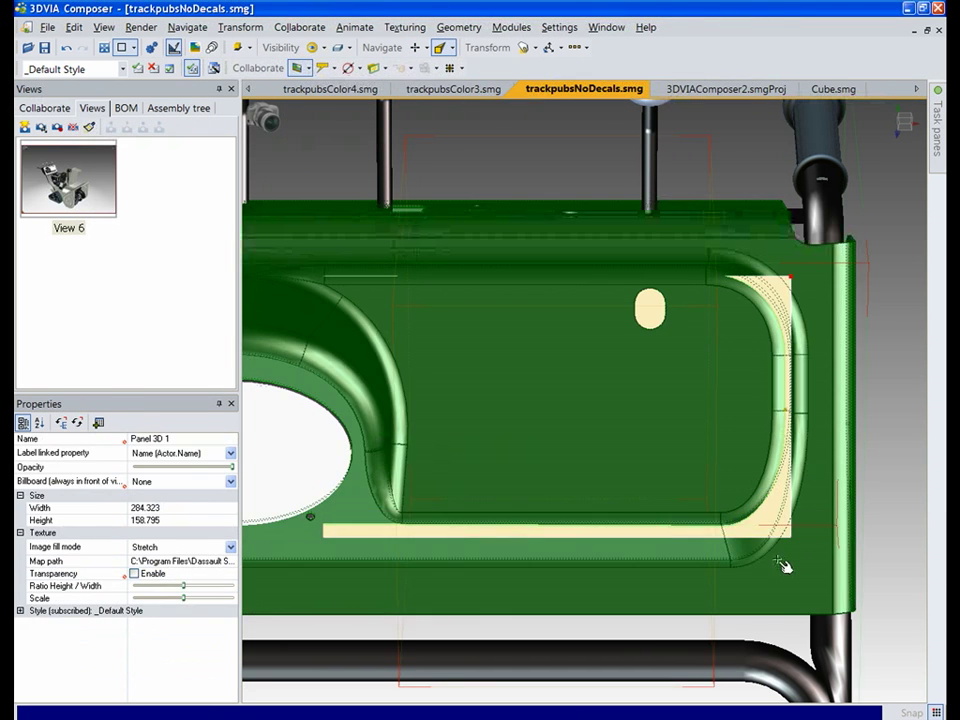
pyautogui.moveTo(699, 564); pyautogui.dragTo(660, 557)
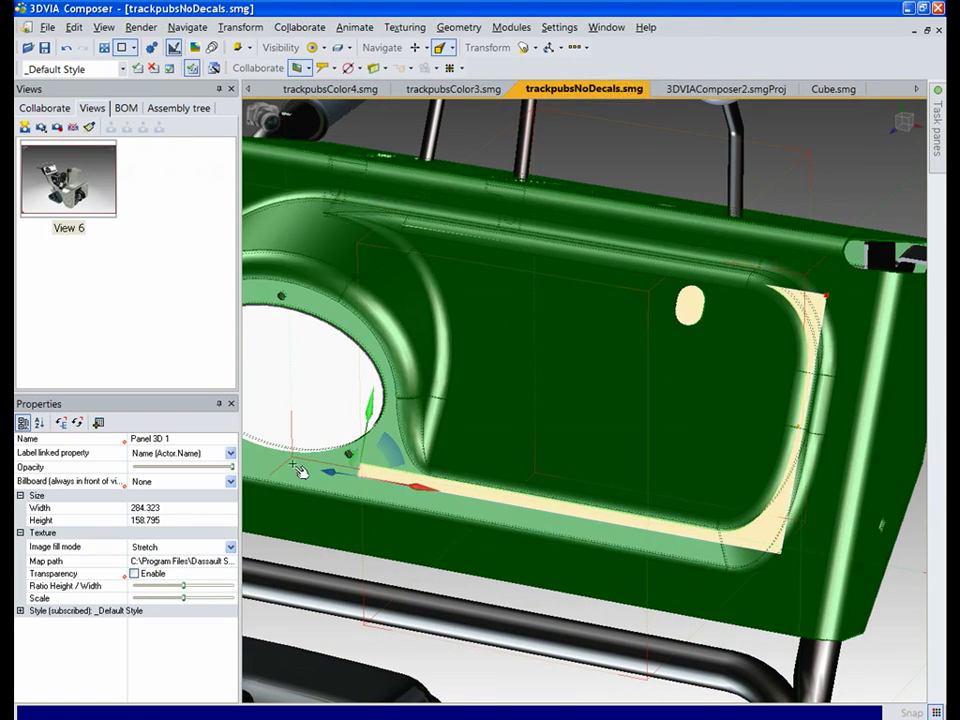
pyautogui.moveTo(302, 467); pyautogui.dragTo(320, 455)
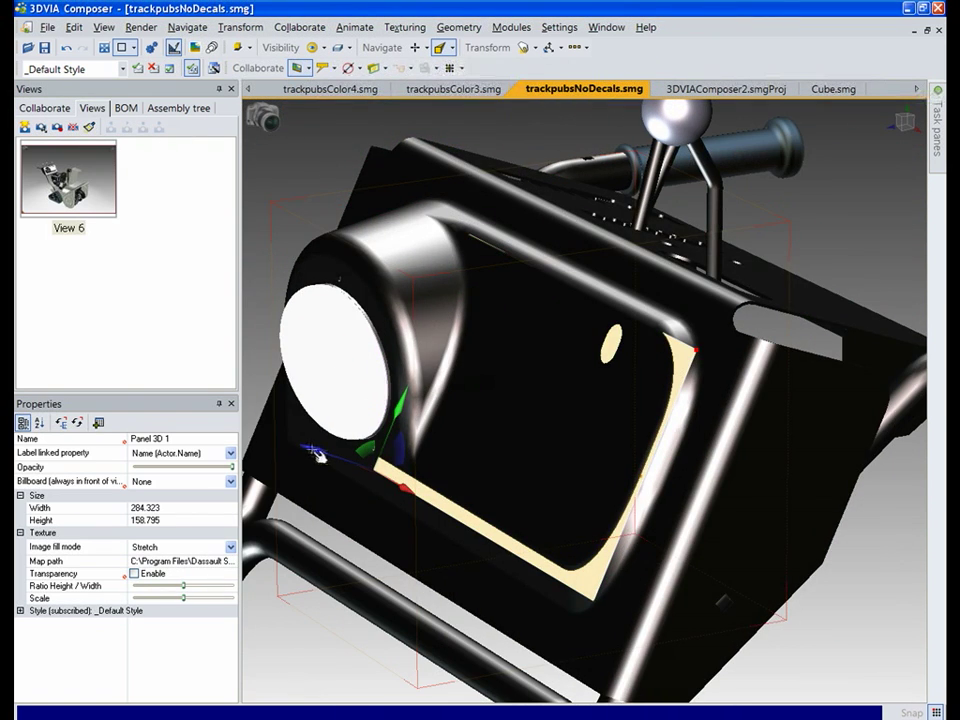
pyautogui.moveTo(313, 452); pyautogui.dragTo(312, 450)
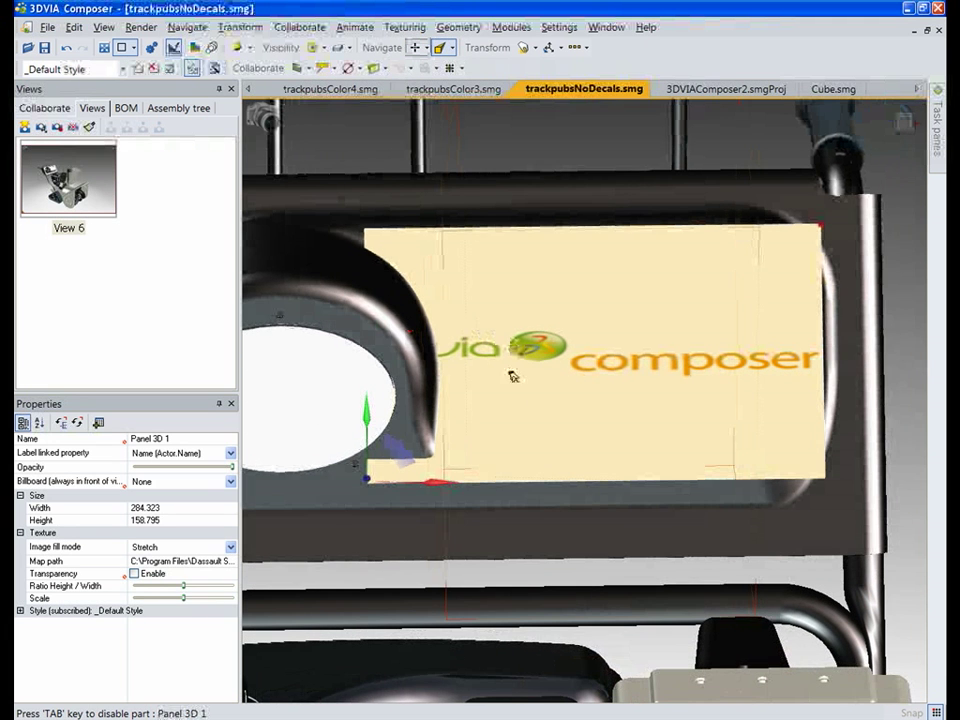
# Step: Swap Panel 3D 1's image for LogoTga.tga from Desktop > TextureIpod > Decals, then reselect the panel
pyautogui.click(226, 561)
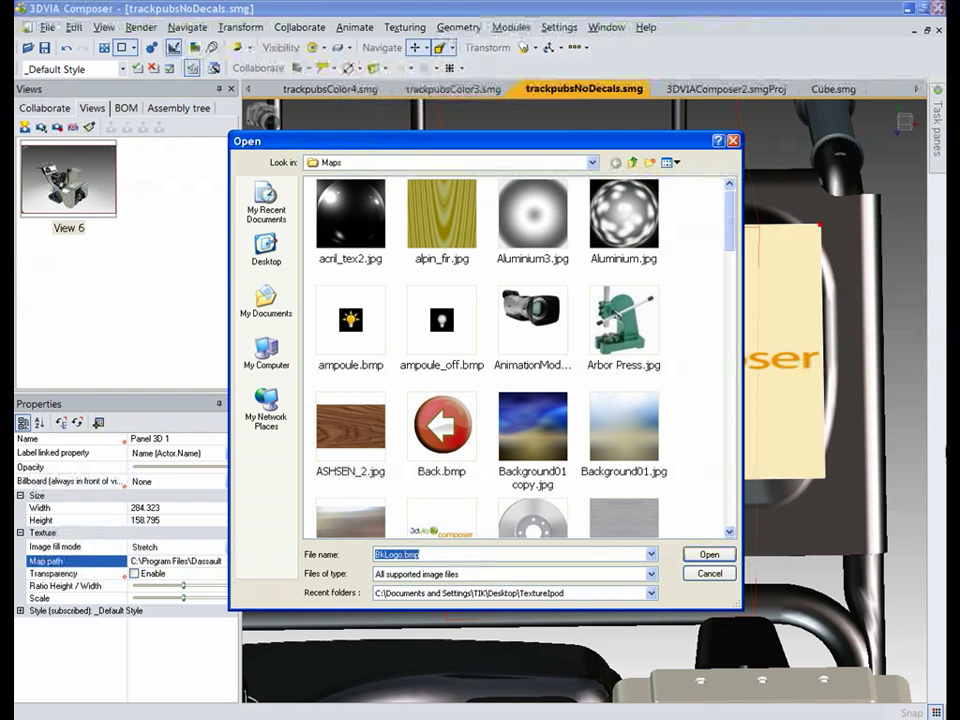
pyautogui.click(266, 250)
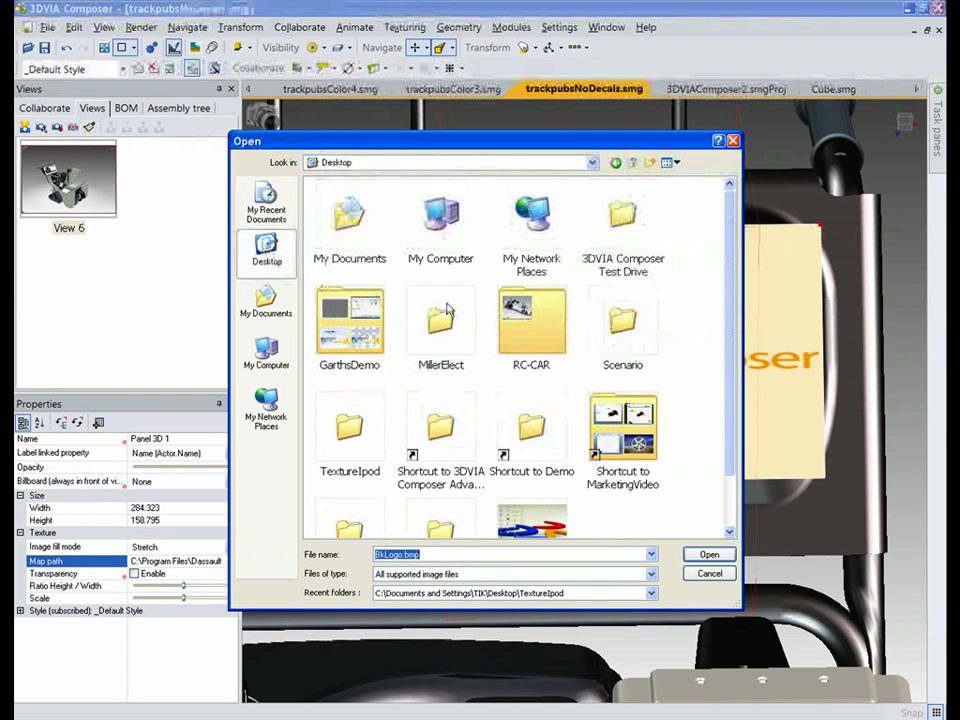
pyautogui.doubleClick(354, 430)
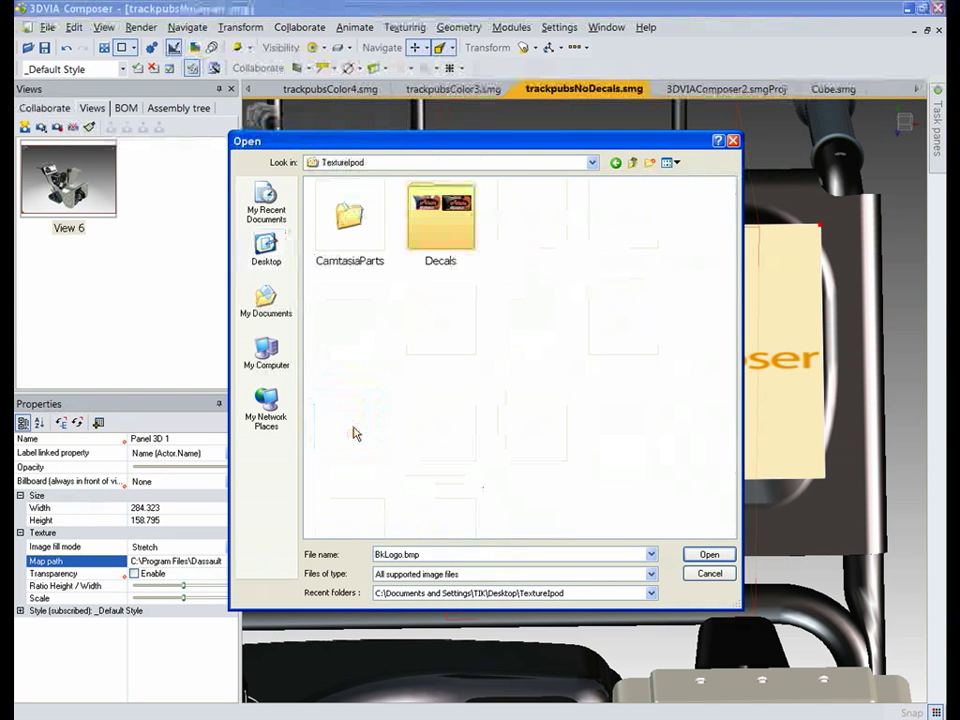
pyautogui.doubleClick(440, 215)
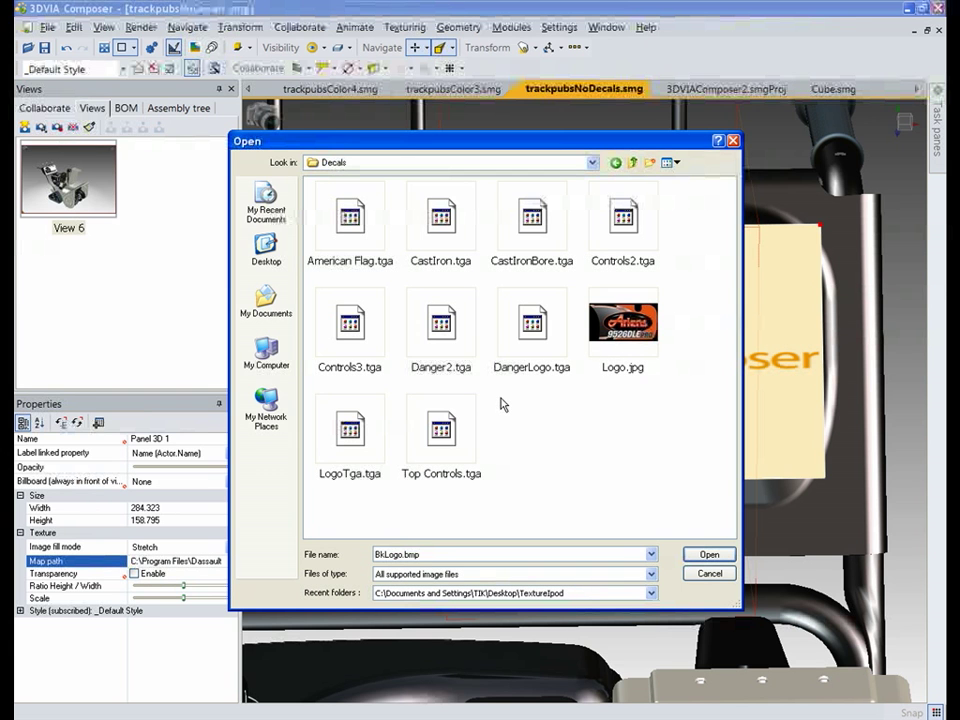
pyautogui.click(350, 430)
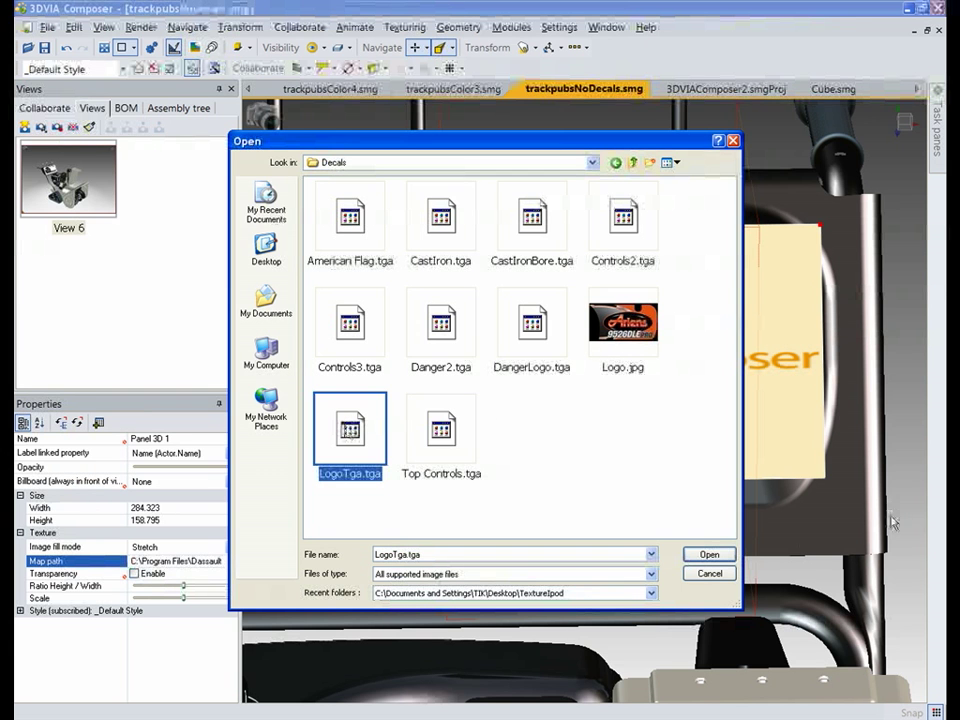
pyautogui.click(727, 556)
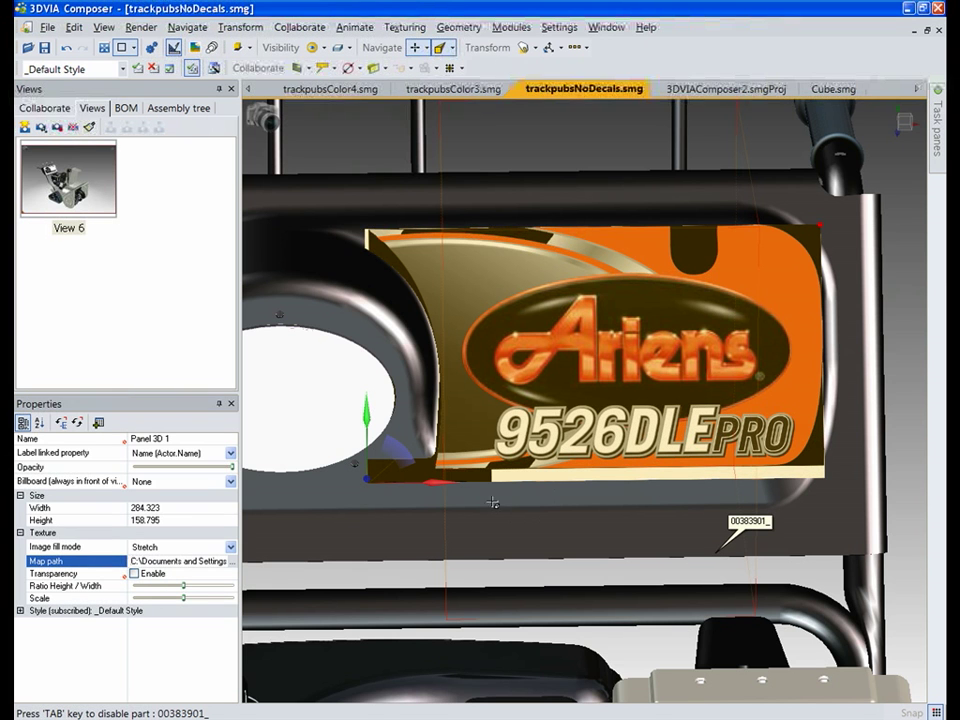
pyautogui.press('Escape')
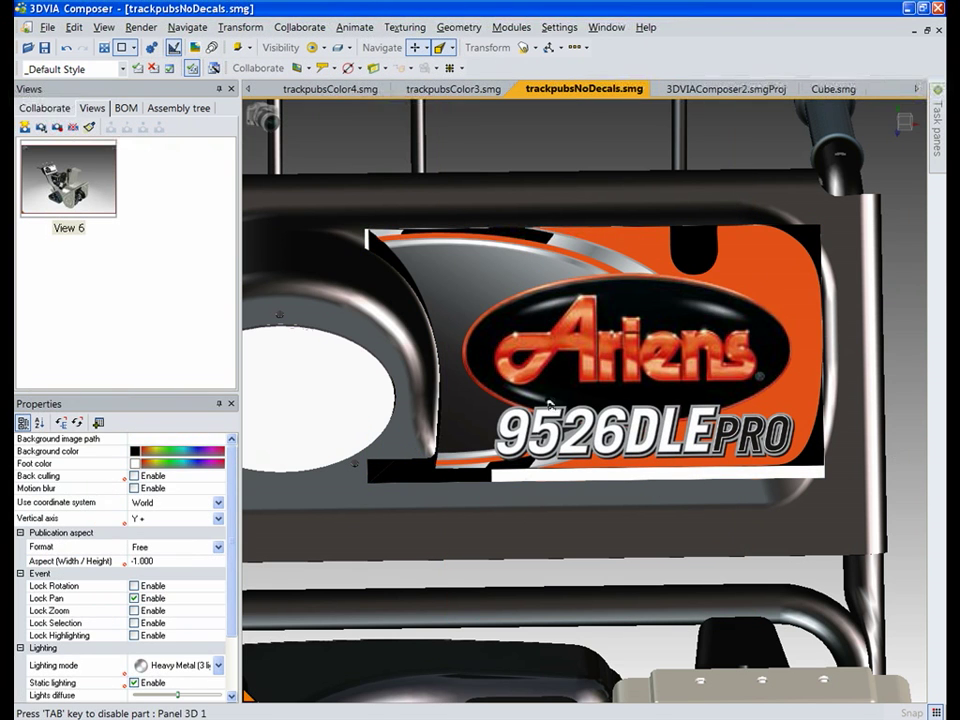
pyautogui.click(627, 358)
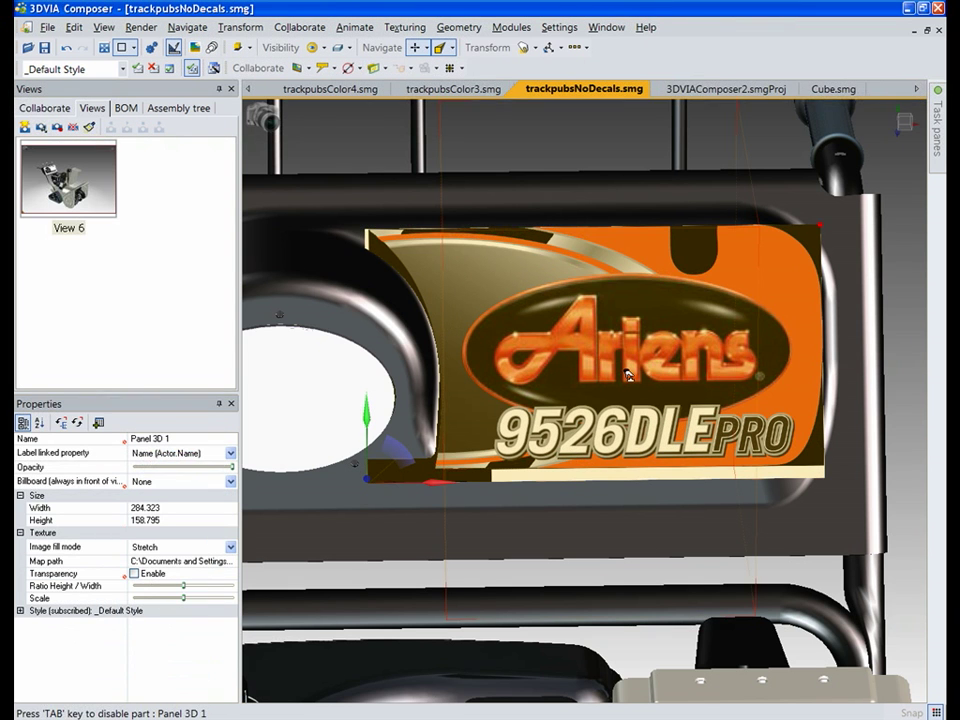
# Step: Turn on transparency for the Ariens decal and resize it to about 275 by 155
pyautogui.click(134, 574)
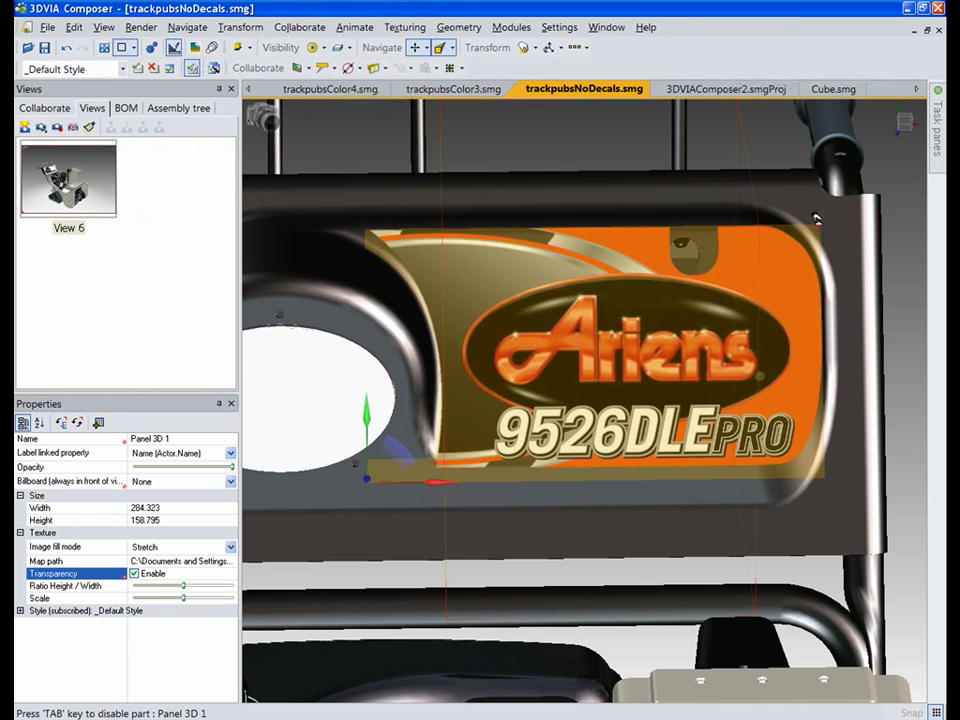
pyautogui.moveTo(817, 219); pyautogui.dragTo(799, 231)
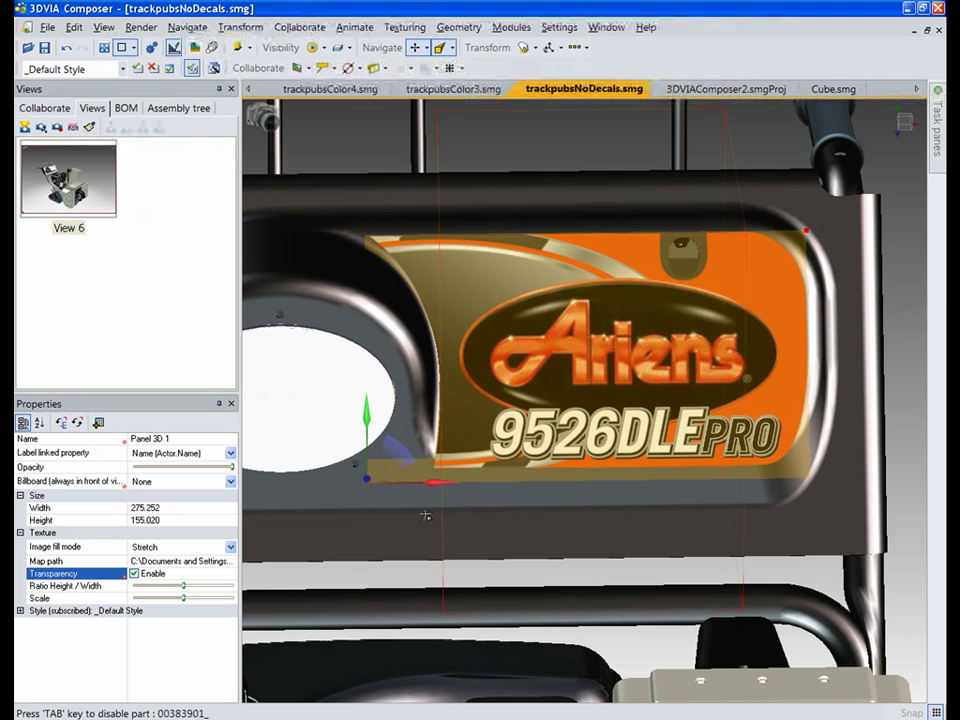
pyautogui.moveTo(428, 483); pyautogui.dragTo(427, 340)
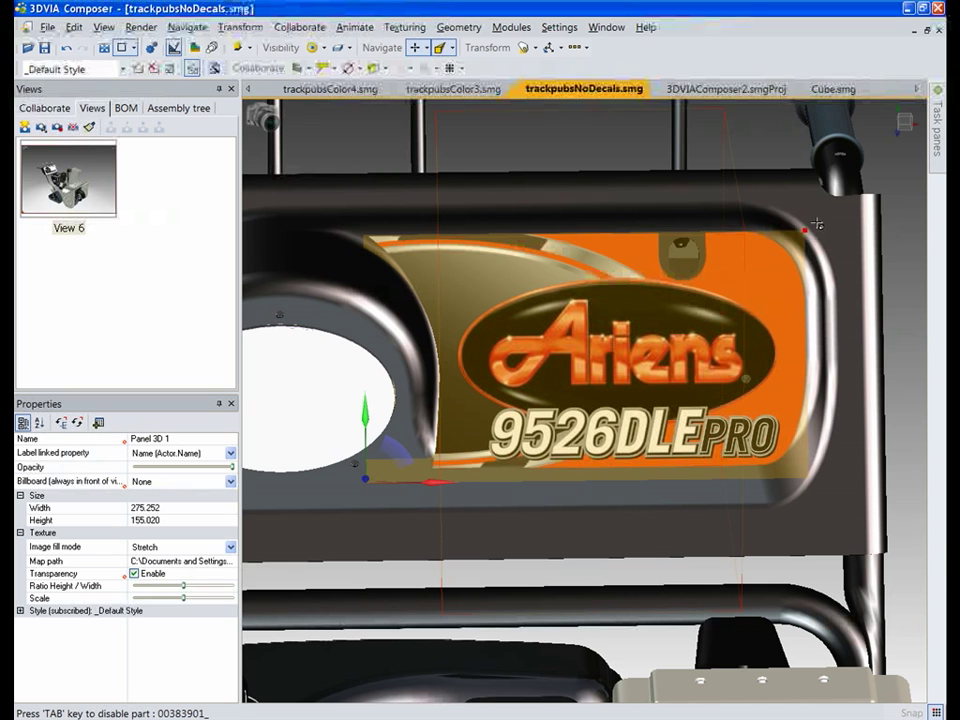
pyautogui.moveTo(804, 228); pyautogui.dragTo(802, 235)
# Step: Align the view onto the snowblower's top control plate with Navigate > Alignment on facet
pyautogui.click(724, 147)
pyautogui.scroll(-5, 615, 180)
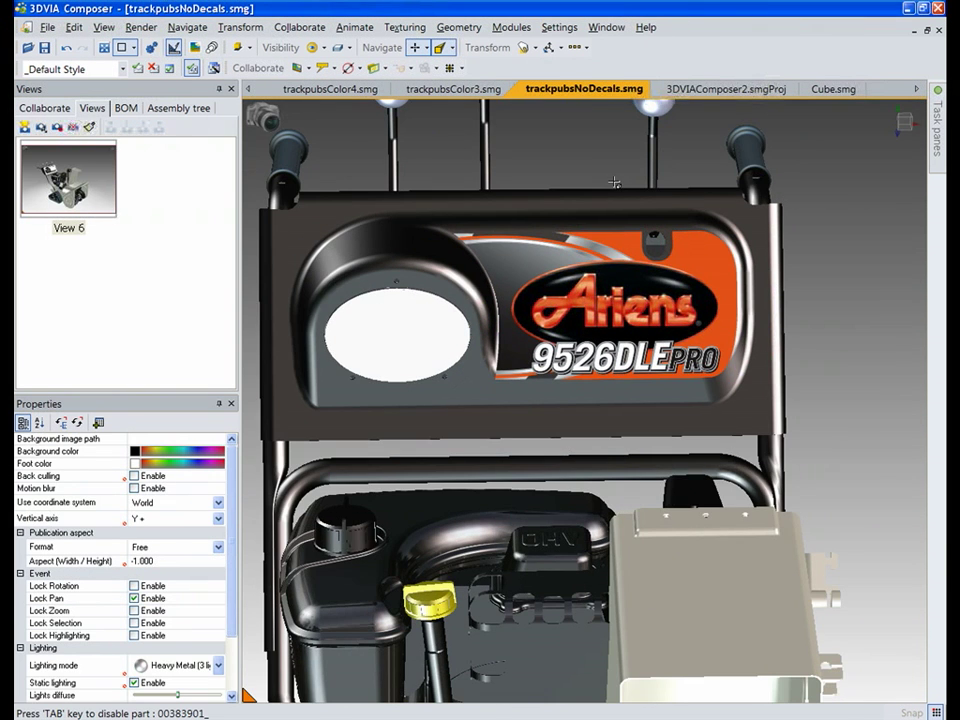
pyautogui.moveTo(614, 183); pyautogui.dragTo(400, 240)
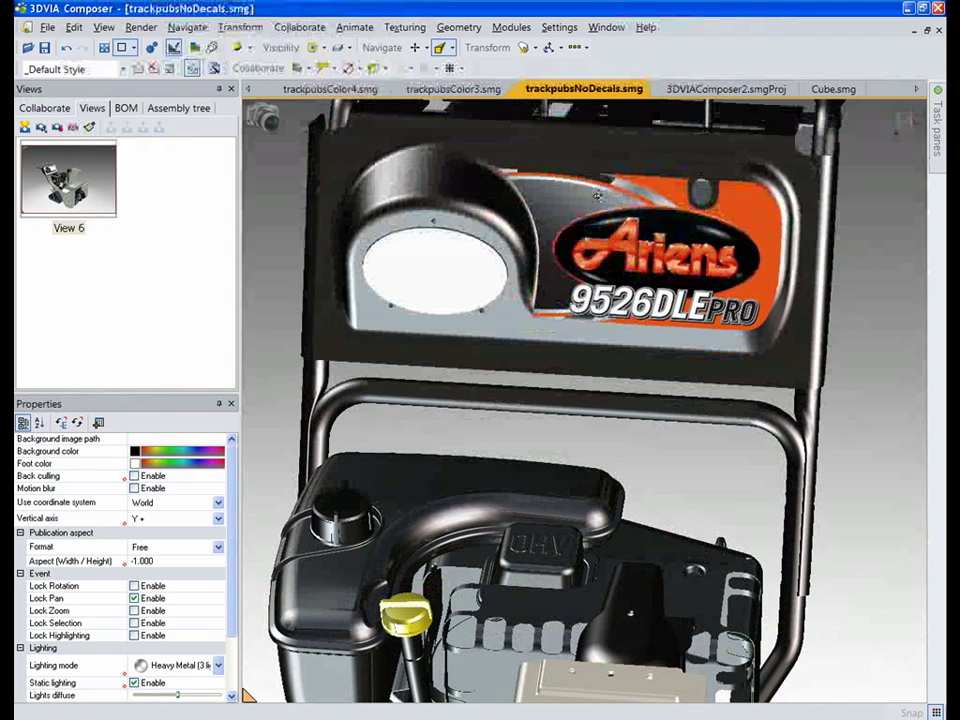
pyautogui.click(190, 27)
pyautogui.click(243, 273)
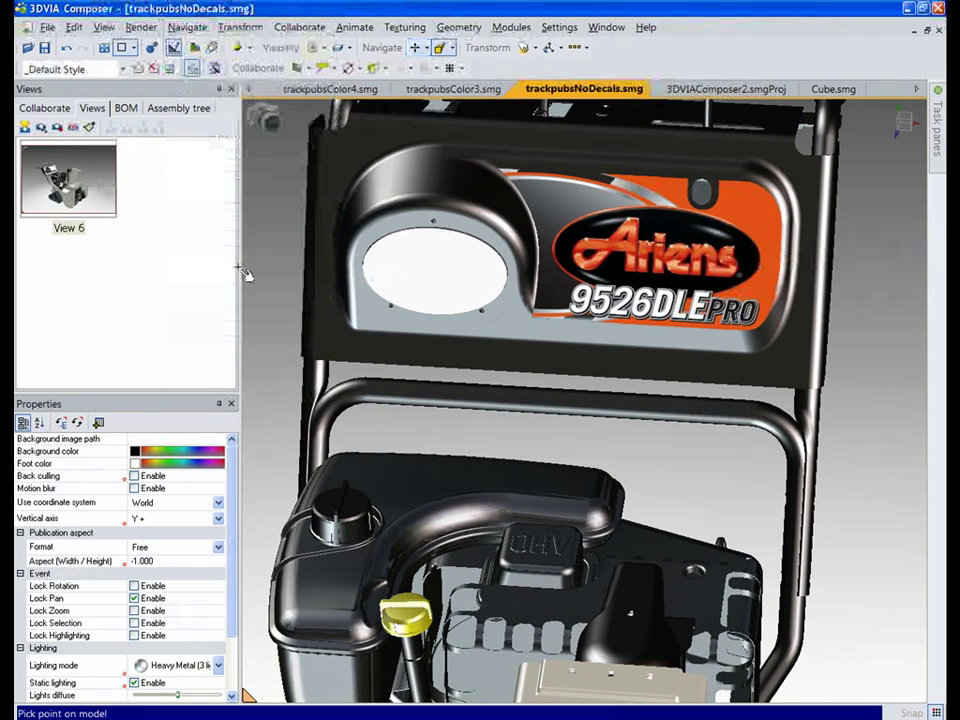
pyautogui.click(628, 129)
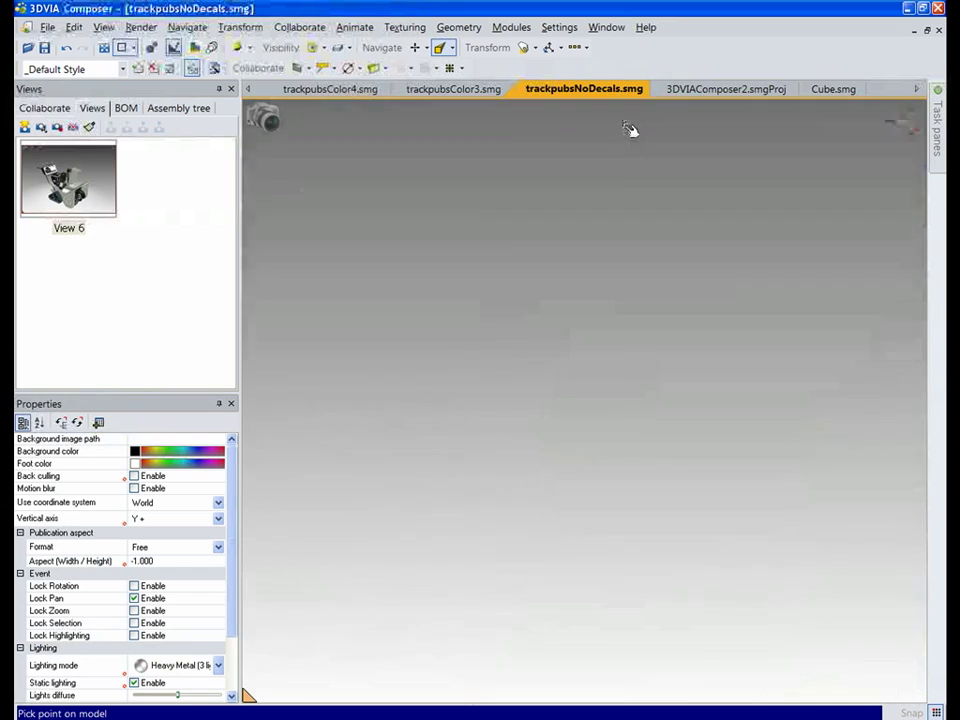
pyautogui.click(576, 468)
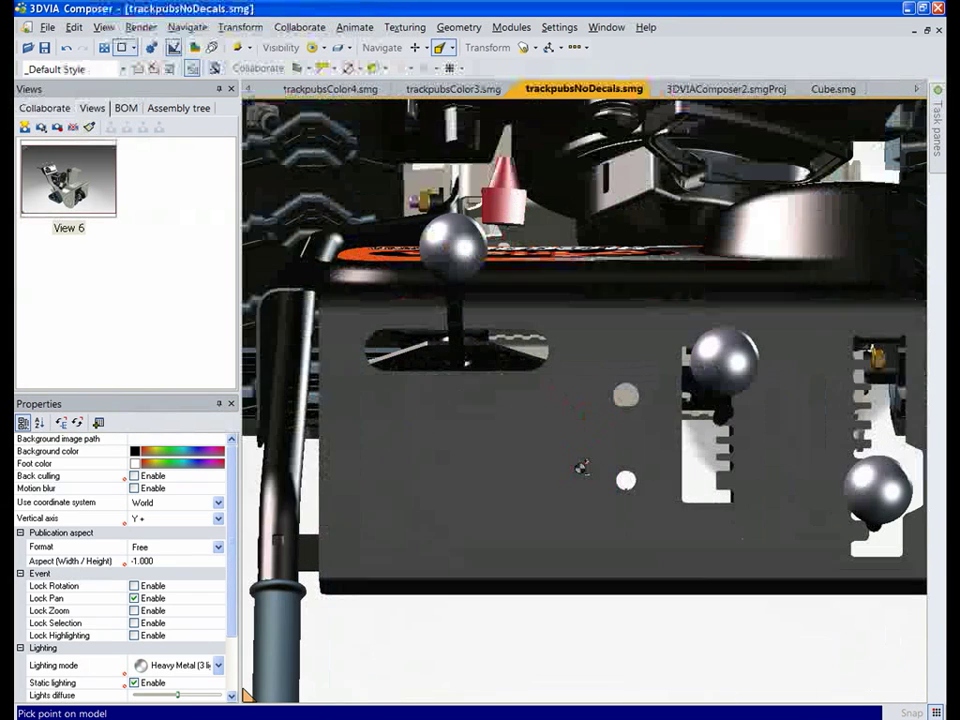
pyautogui.click(306, 68)
# Step: Draw Panel 3D 2, about 310 by 155, across the front control plate and select it
pyautogui.click(327, 252)
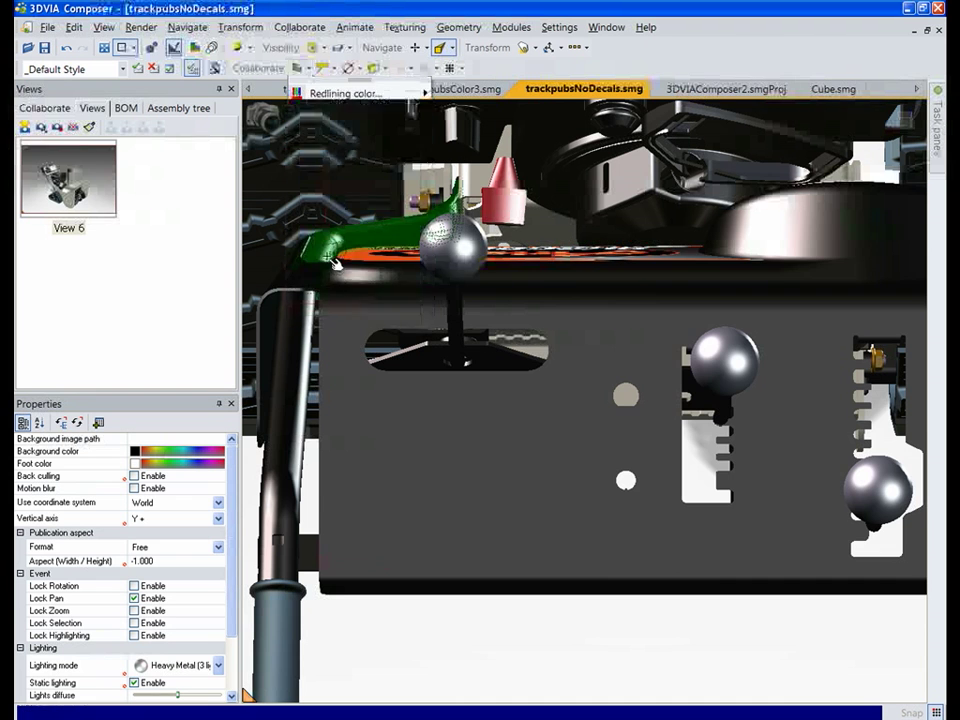
pyautogui.moveTo(332, 317); pyautogui.dragTo(836, 574)
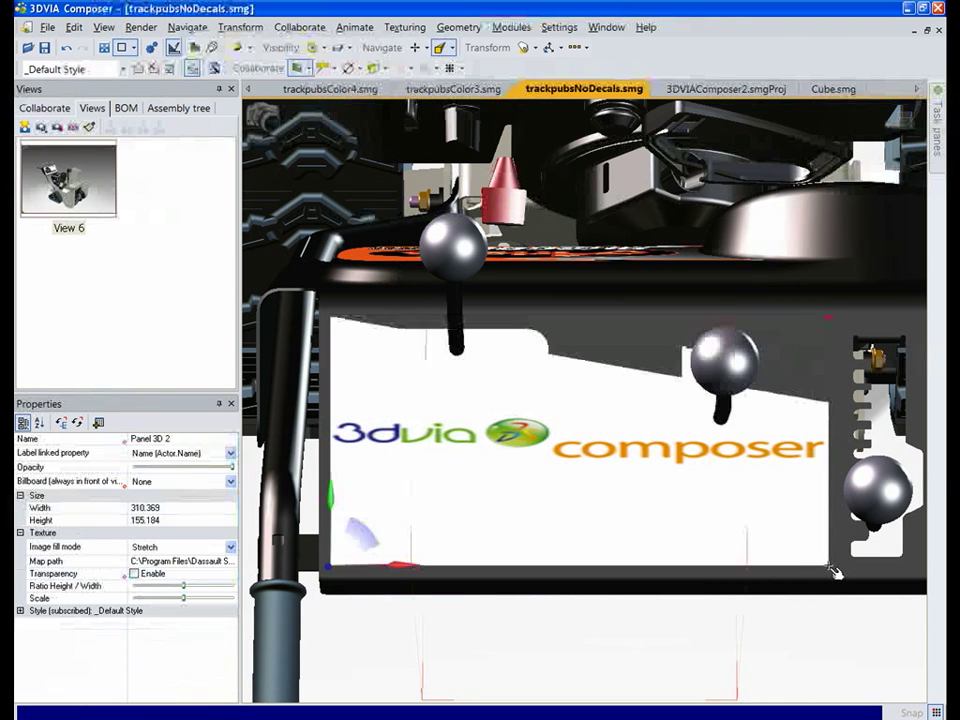
pyautogui.moveTo(727, 648); pyautogui.dragTo(546, 523)
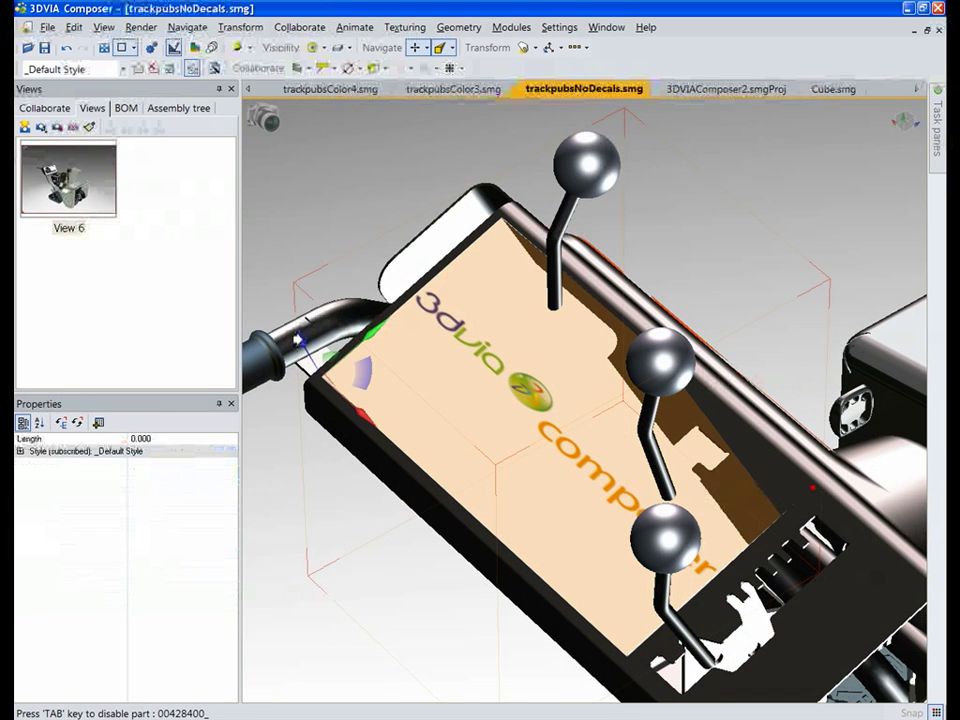
pyautogui.press('Escape')
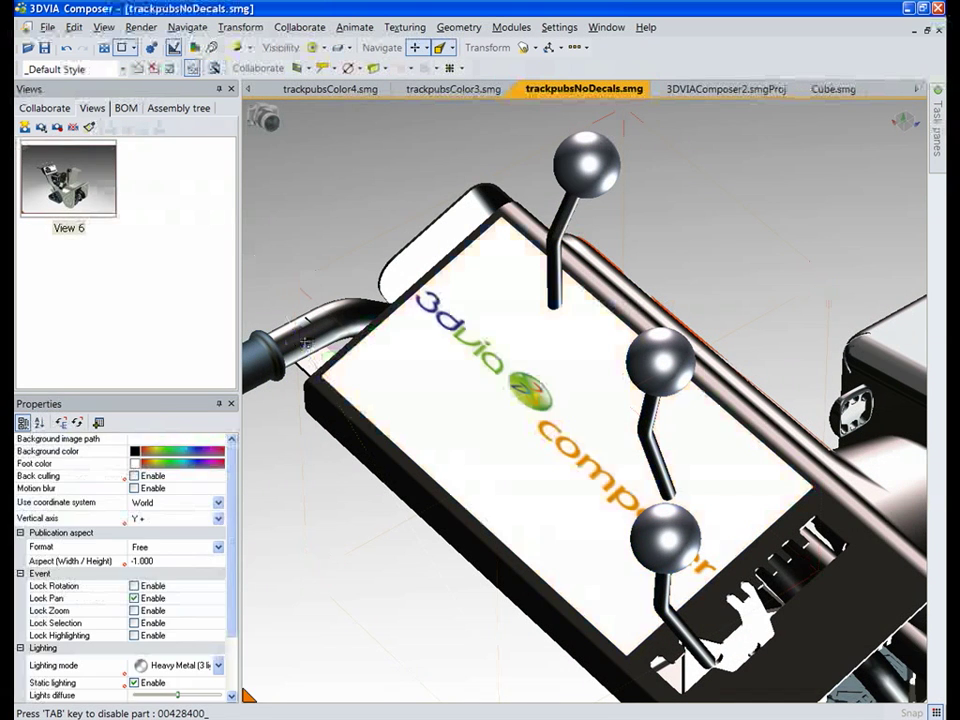
pyautogui.moveTo(474, 619); pyautogui.dragTo(300, 482)
pyautogui.click(505, 431)
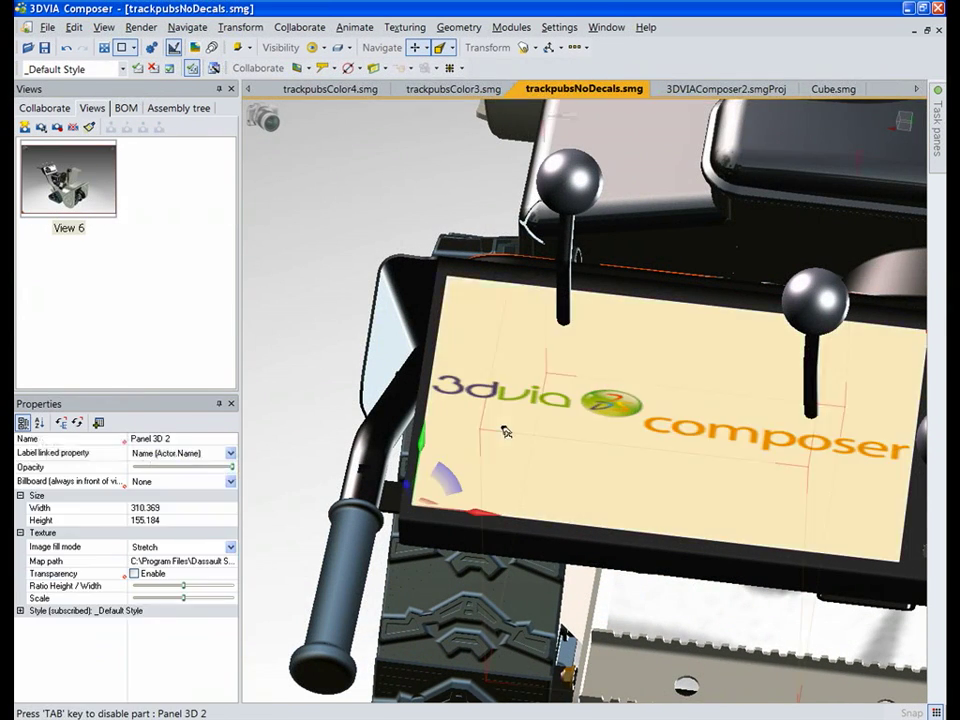
# Step: Set Panel 3D 2's texture map to Top Controls.tga from Desktop > TextureIpod > Decals
pyautogui.click(180, 561)
pyautogui.click(233, 561)
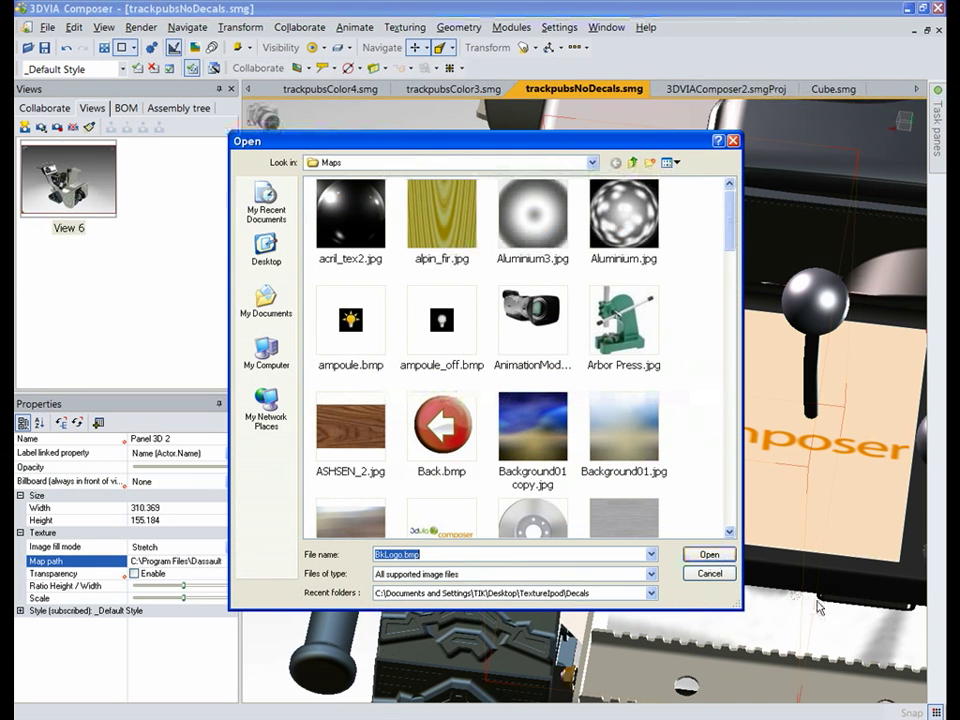
pyautogui.click(270, 252)
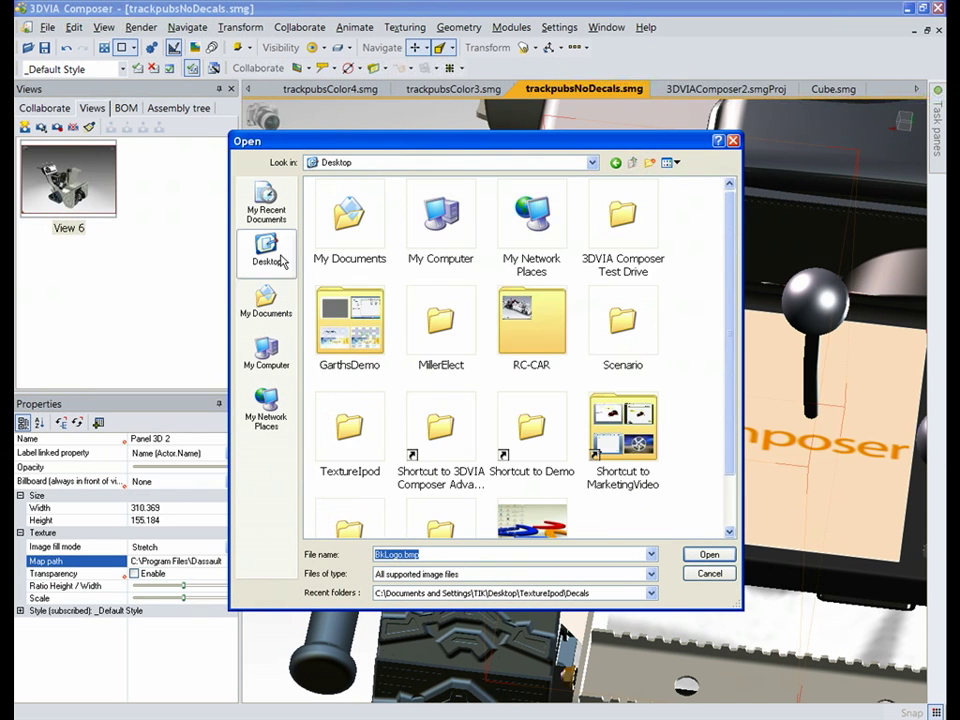
pyautogui.doubleClick(340, 440)
pyautogui.doubleClick(421, 236)
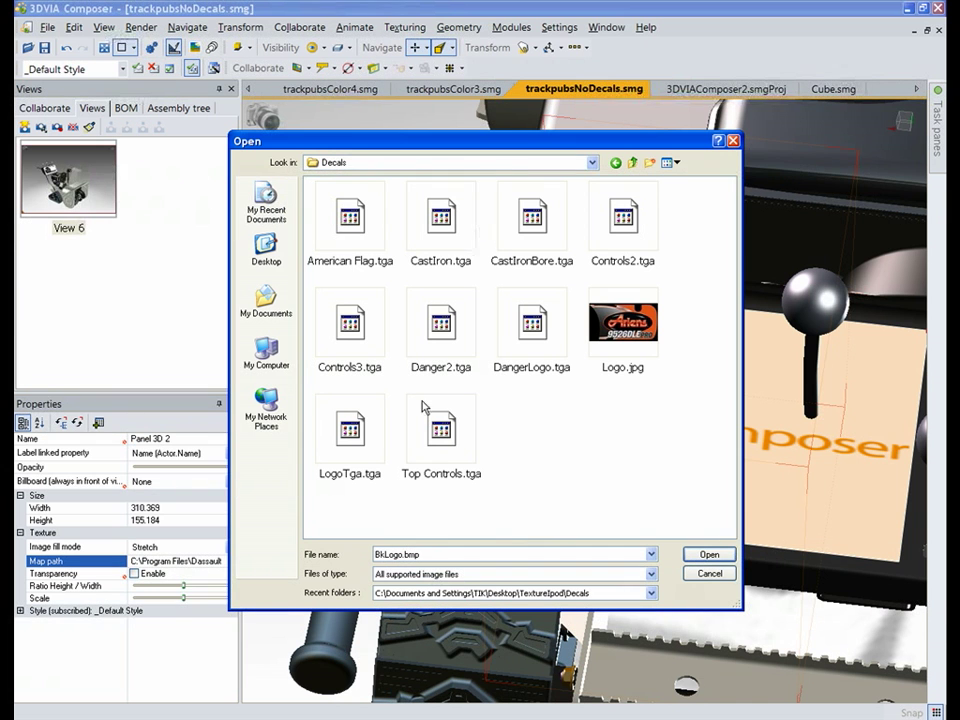
pyautogui.click(443, 445)
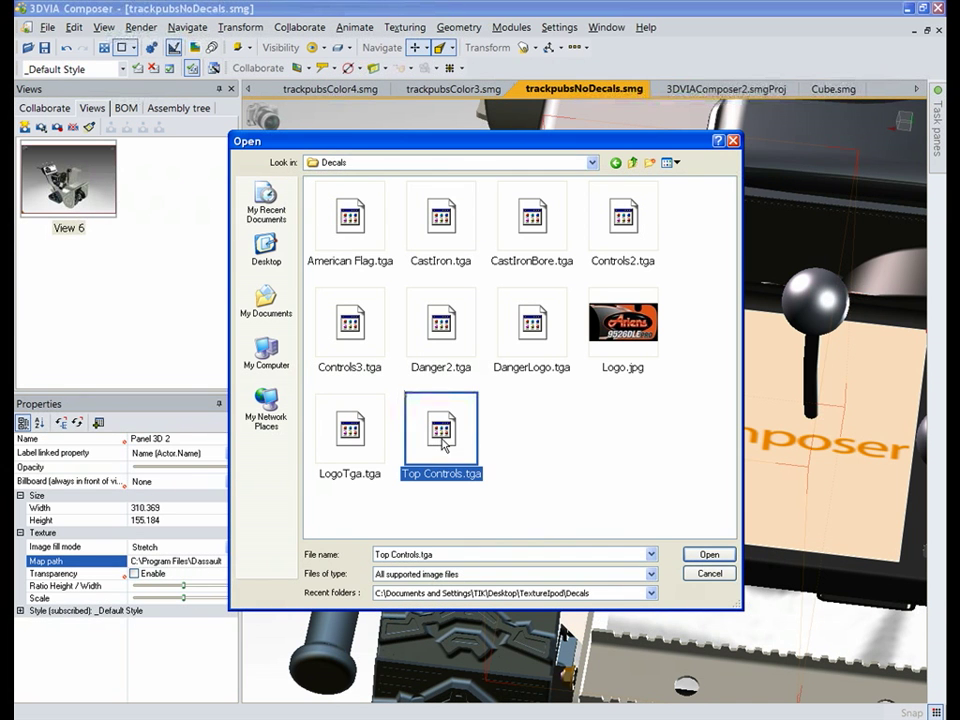
pyautogui.click(710, 557)
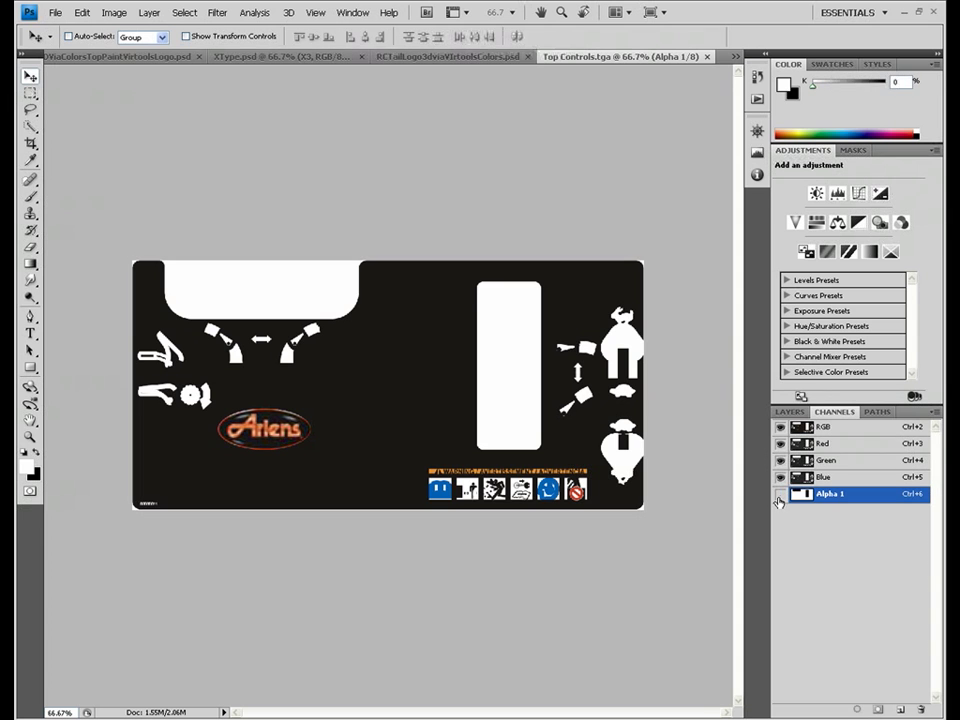
# Step: Show only the Alpha 1 channel of Top Controls.tga, with RGB hidden
pyautogui.click(780, 494)
pyautogui.press('x')
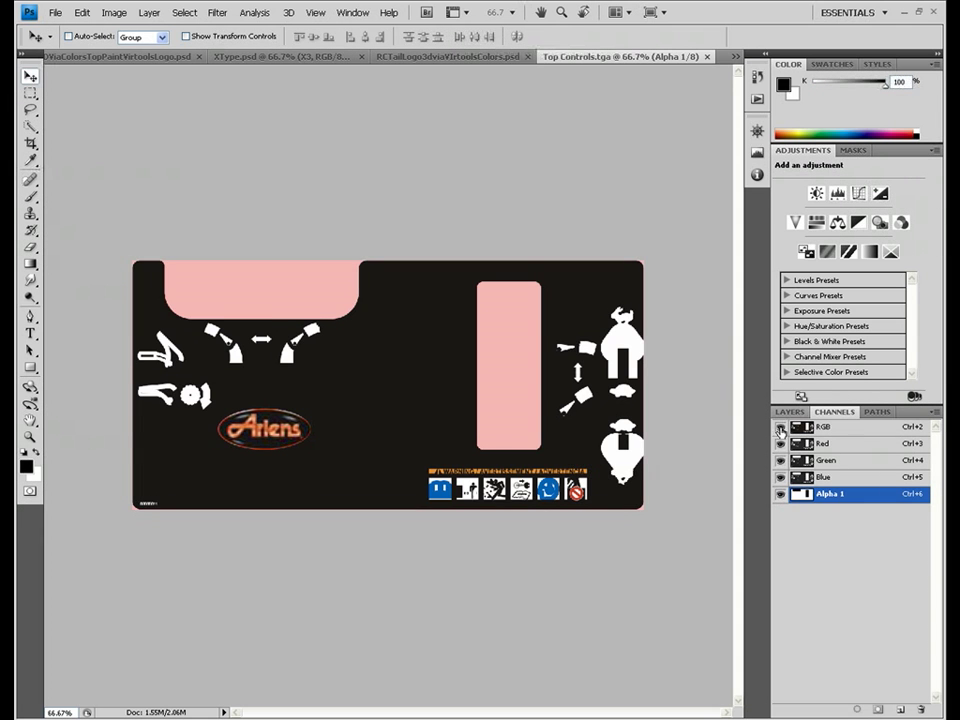
pyautogui.click(780, 430)
pyautogui.press('x')
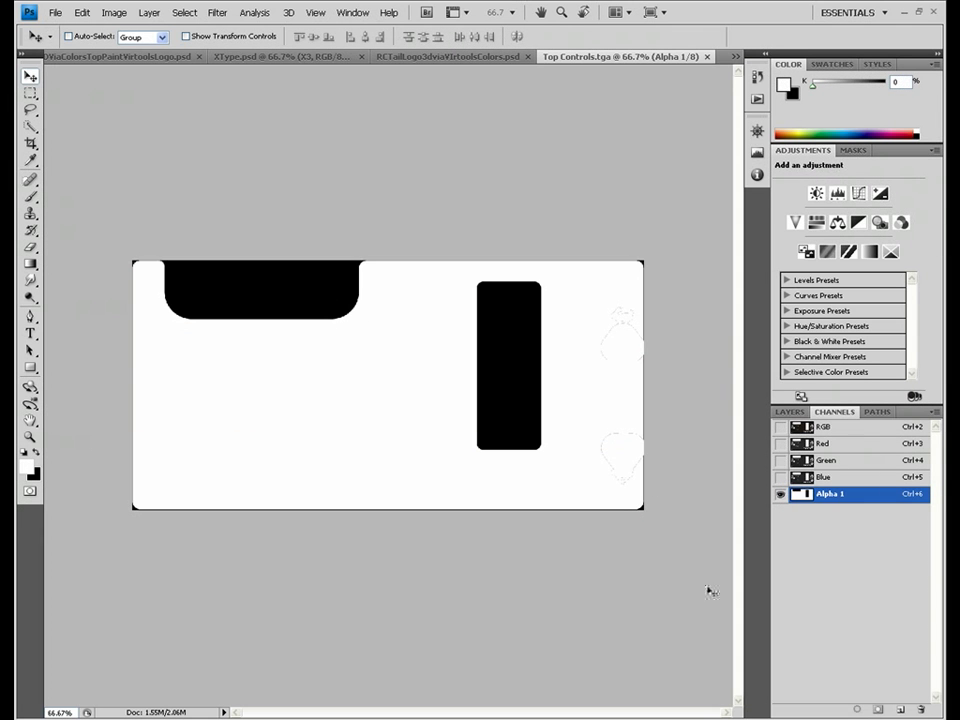
# Step: Check the Save As options for alpha channels, then cancel
pyautogui.click(54, 12)
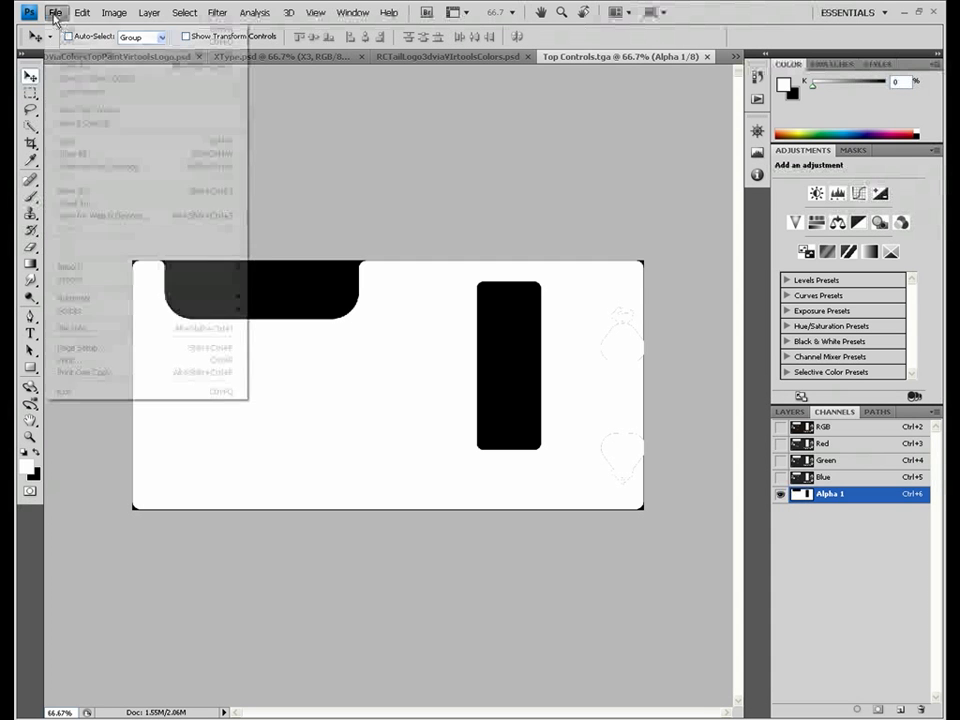
pyautogui.click(80, 191)
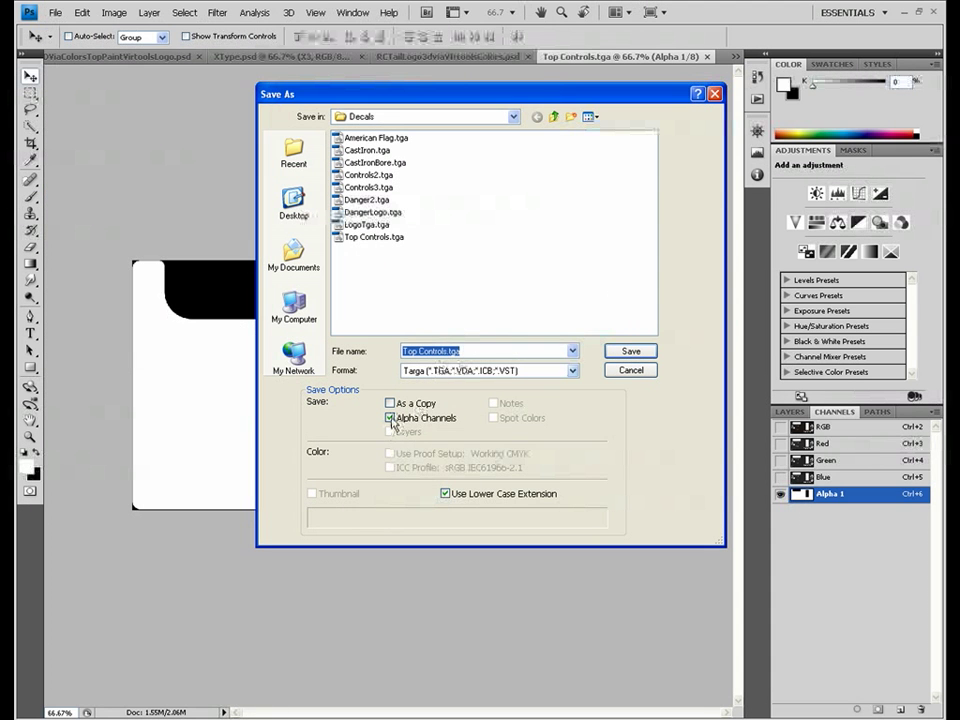
pyautogui.click(631, 371)
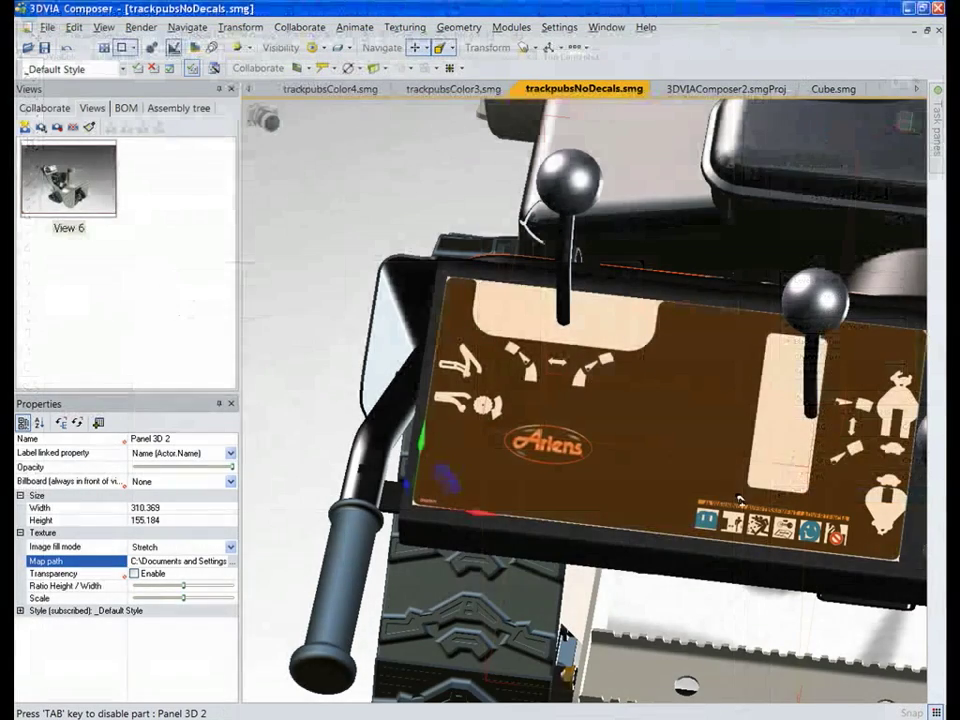
# Step: Enable transparency on the Top Controls decal and widen its panel to 321.407
pyautogui.moveTo(720, 442); pyautogui.dragTo(586, 432)
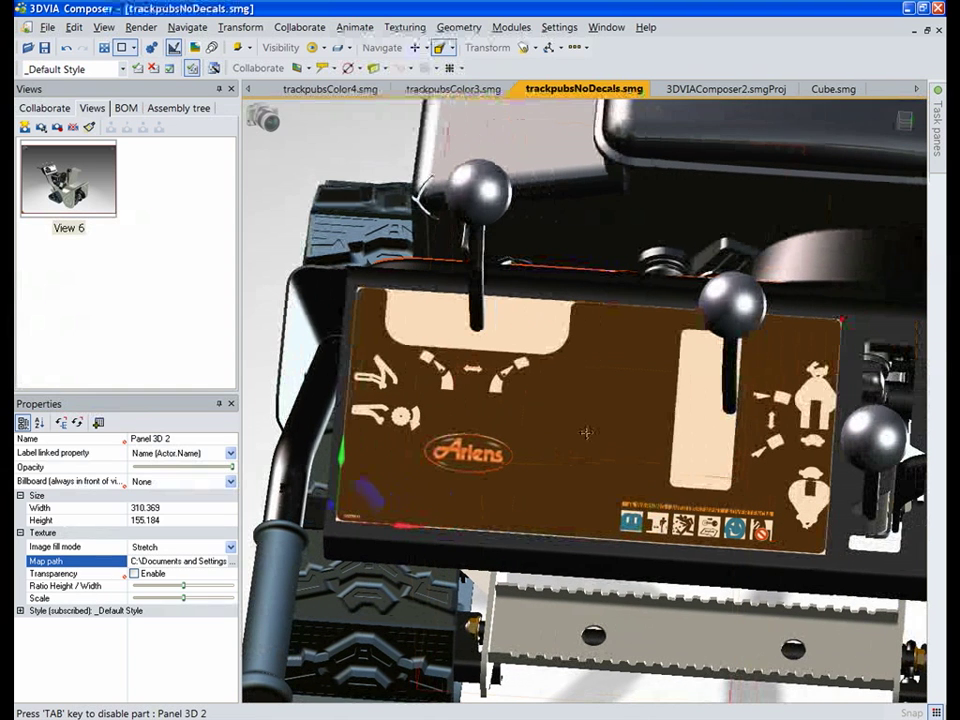
pyautogui.click(134, 574)
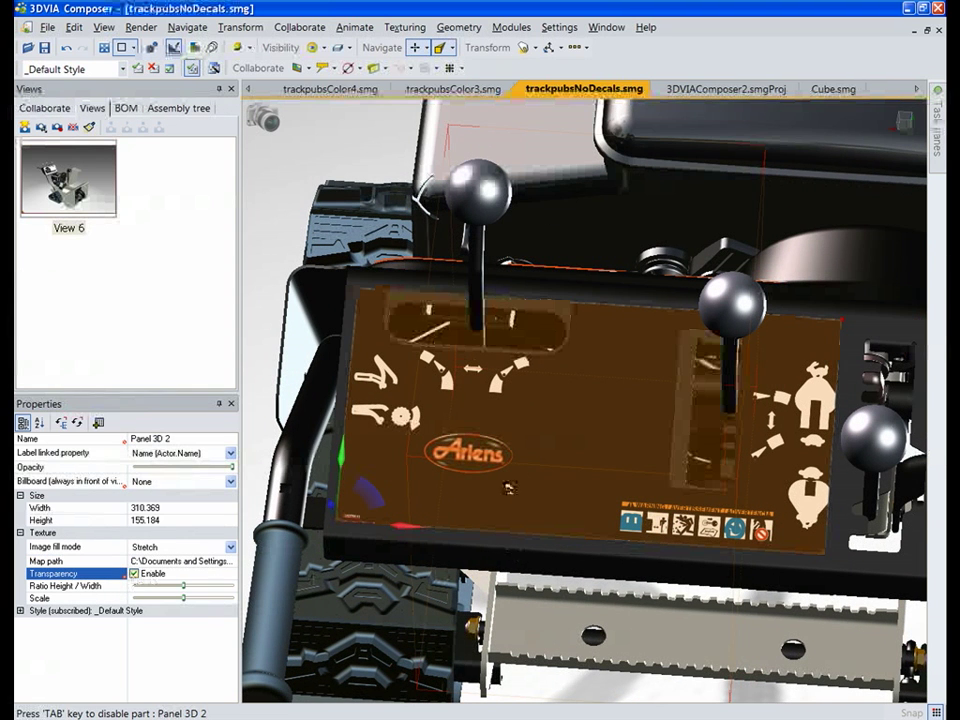
pyautogui.moveTo(508, 484); pyautogui.dragTo(689, 402)
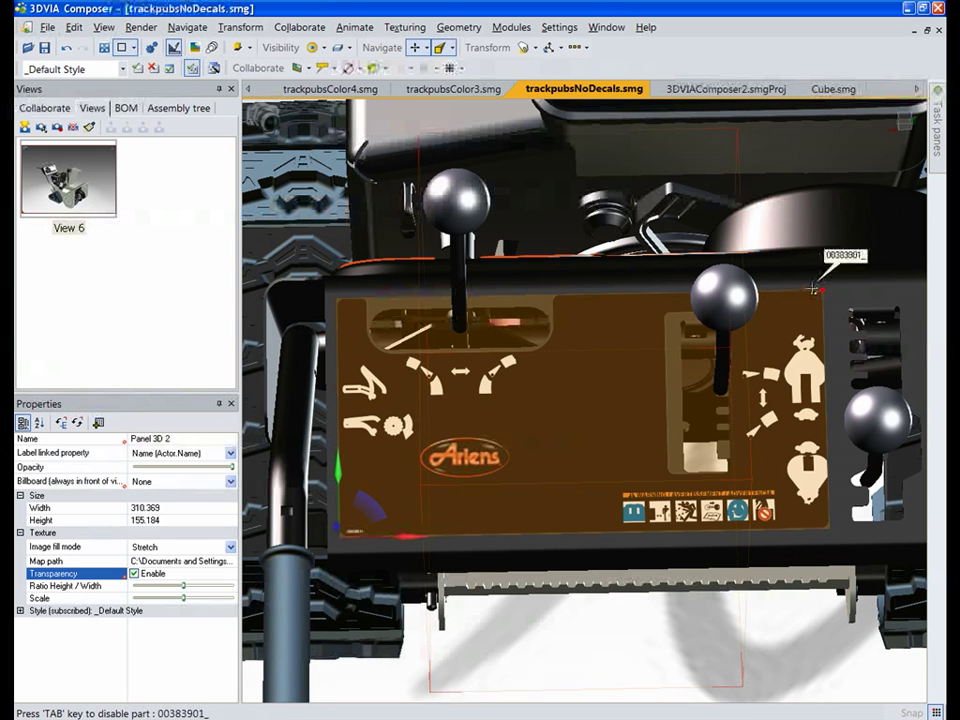
pyautogui.moveTo(820, 291); pyautogui.dragTo(832, 291)
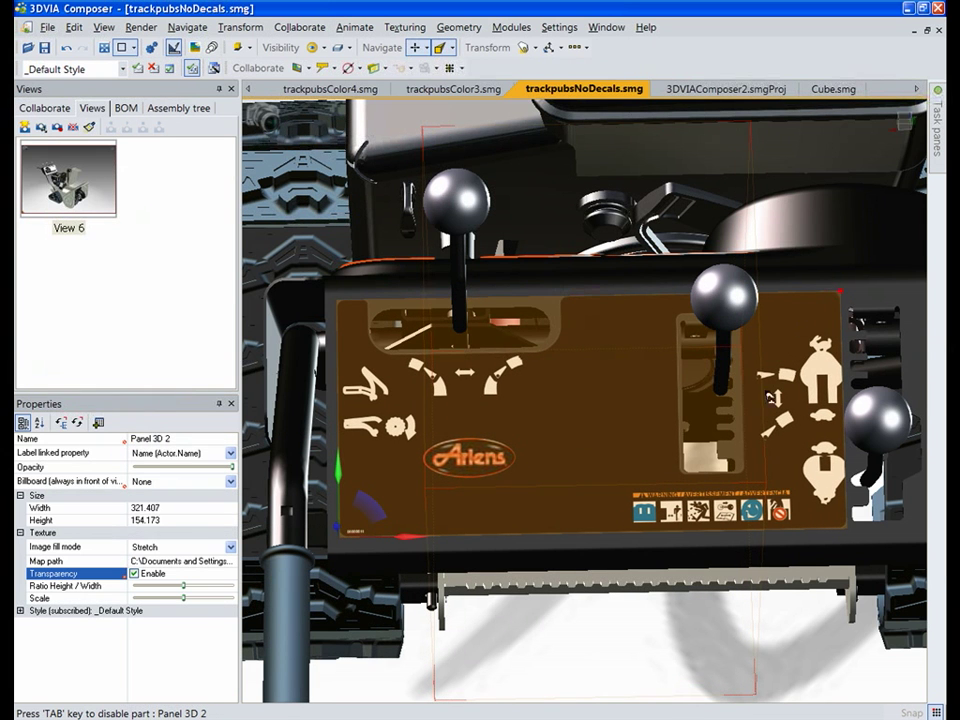
pyautogui.click(654, 621)
pyautogui.moveTo(664, 621); pyautogui.dragTo(647, 634, button='middle')
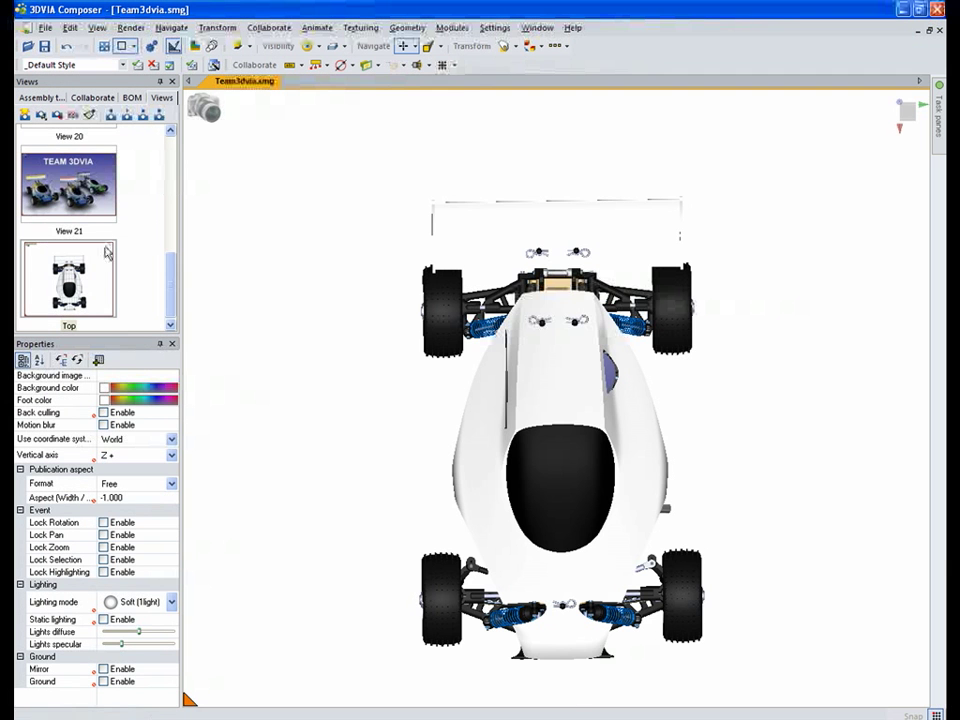
# Step: Switch to ComposerColor without saving the view, then show View 21 with three RC cars
pyautogui.moveTo(176, 289); pyautogui.dragTo(176, 180)
pyautogui.click(78, 162)
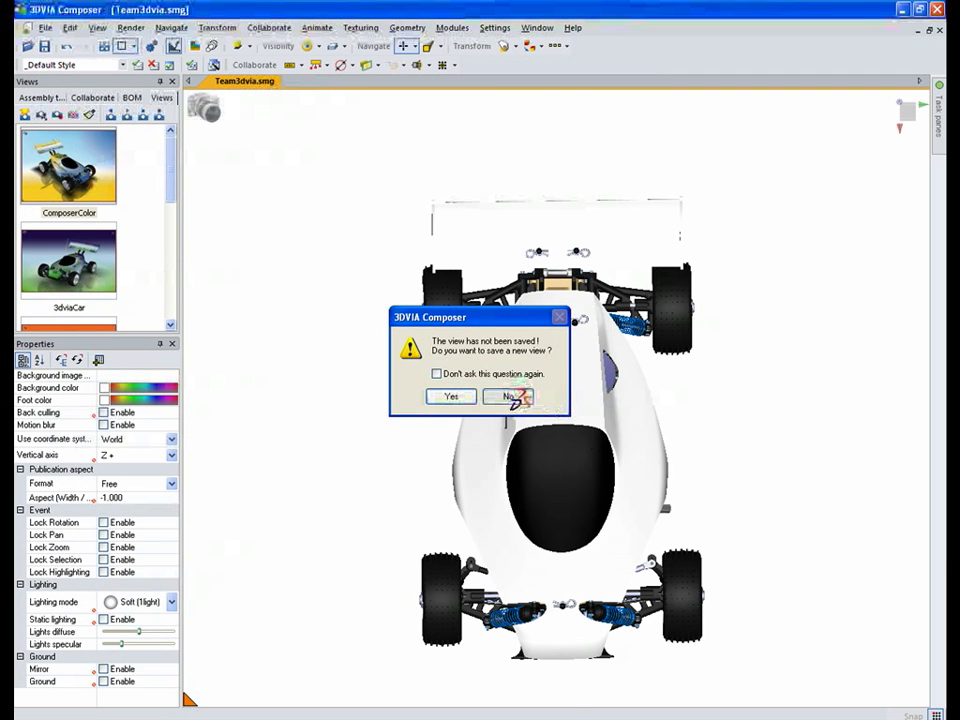
pyautogui.click(508, 396)
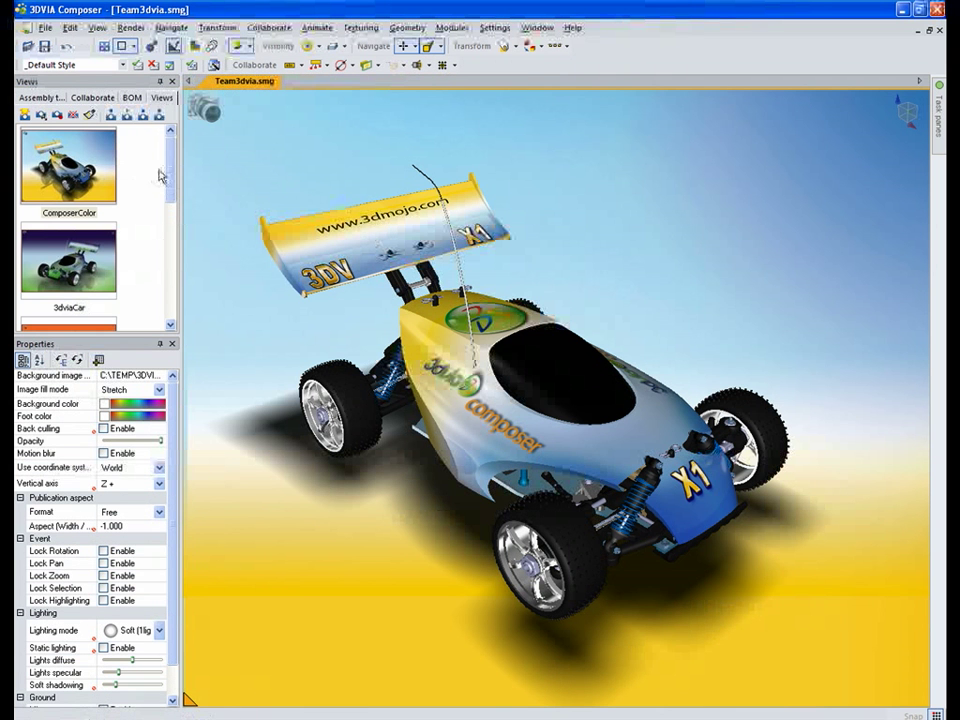
pyautogui.scroll(-15, 160, 176)
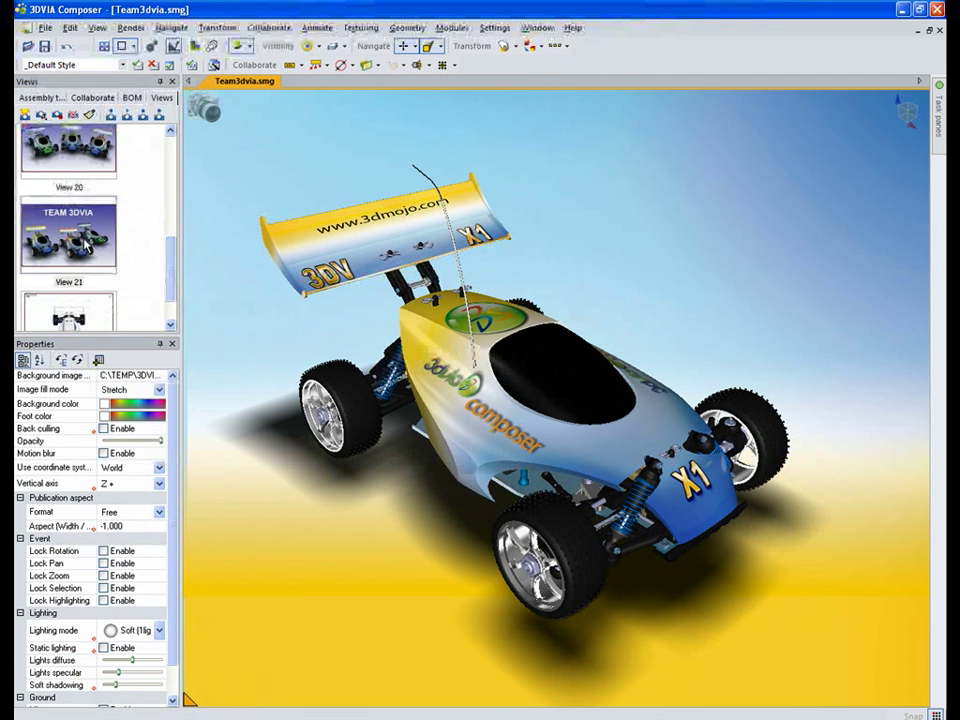
pyautogui.click(87, 245)
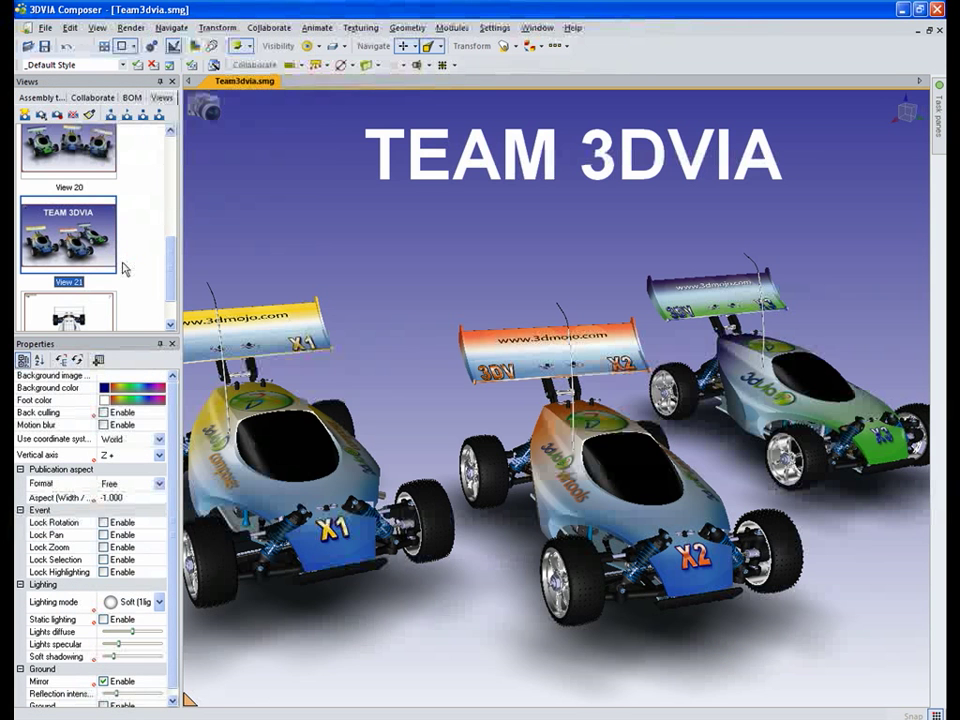